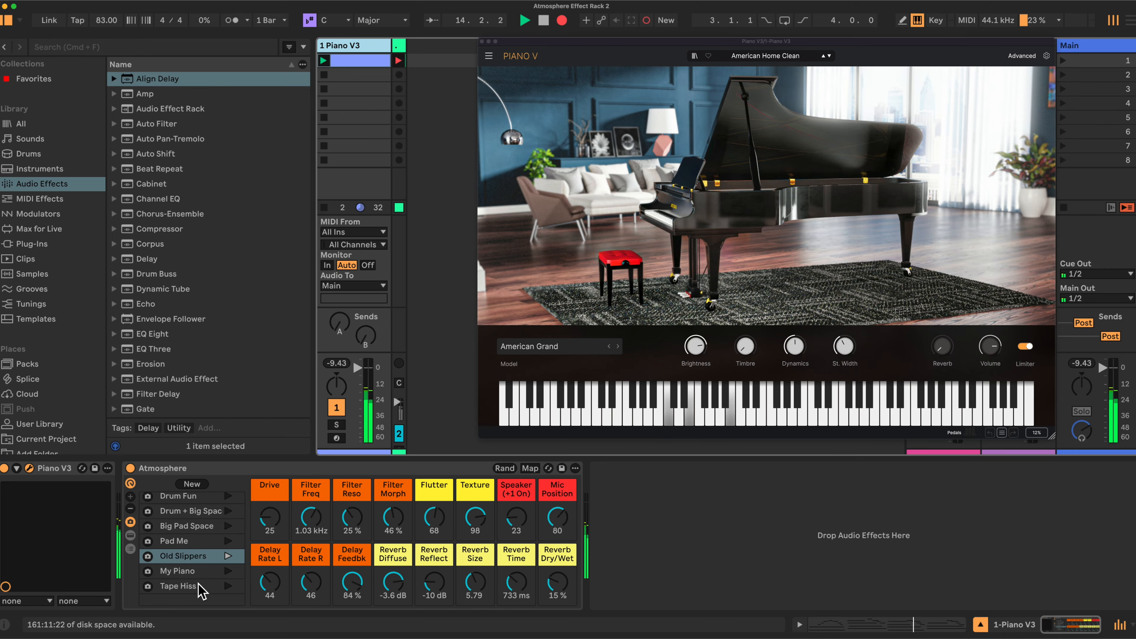
Audition the Atmosphere rack's macro variations Tape Hiss, Wide Space, Damped, Got a Buzz and My Piano.
click(198, 588)
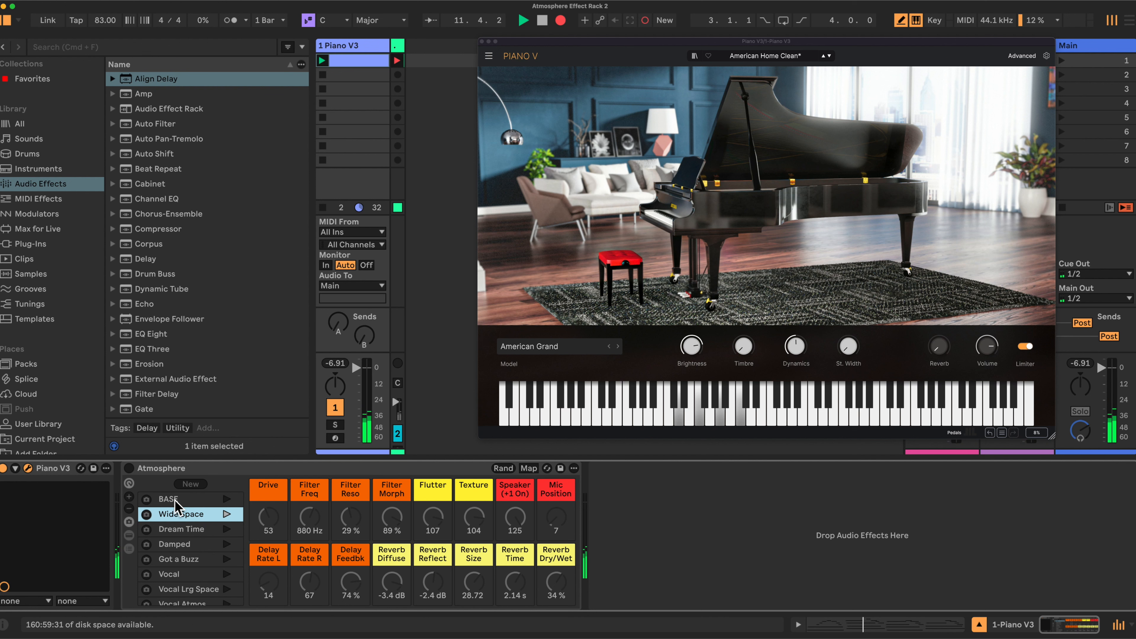
click(227, 514)
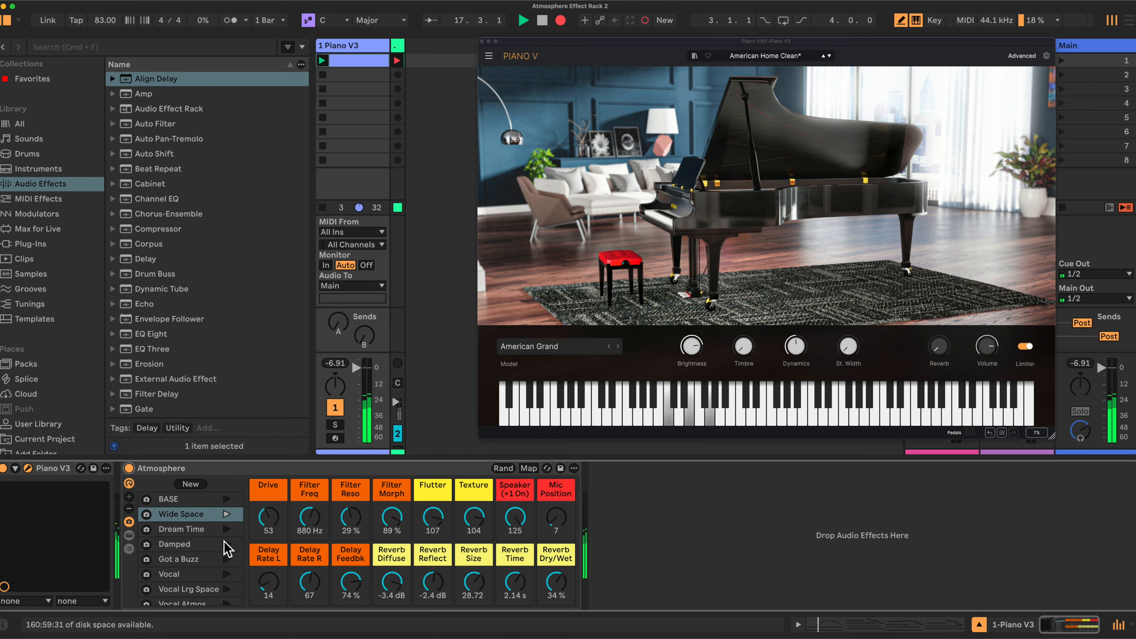
click(191, 545)
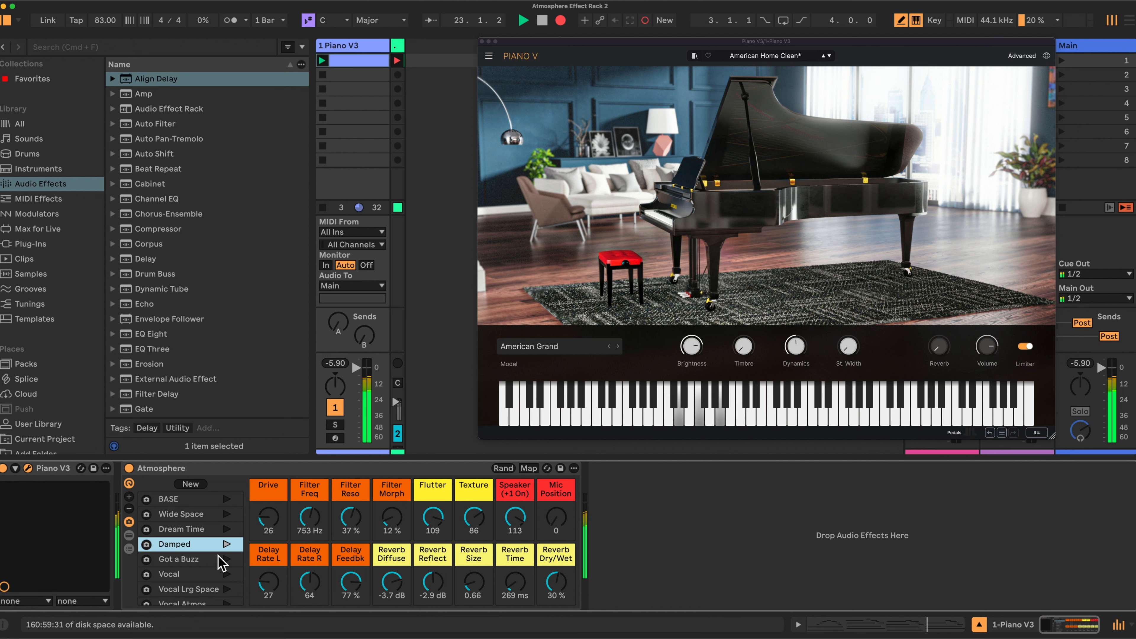
click(204, 565)
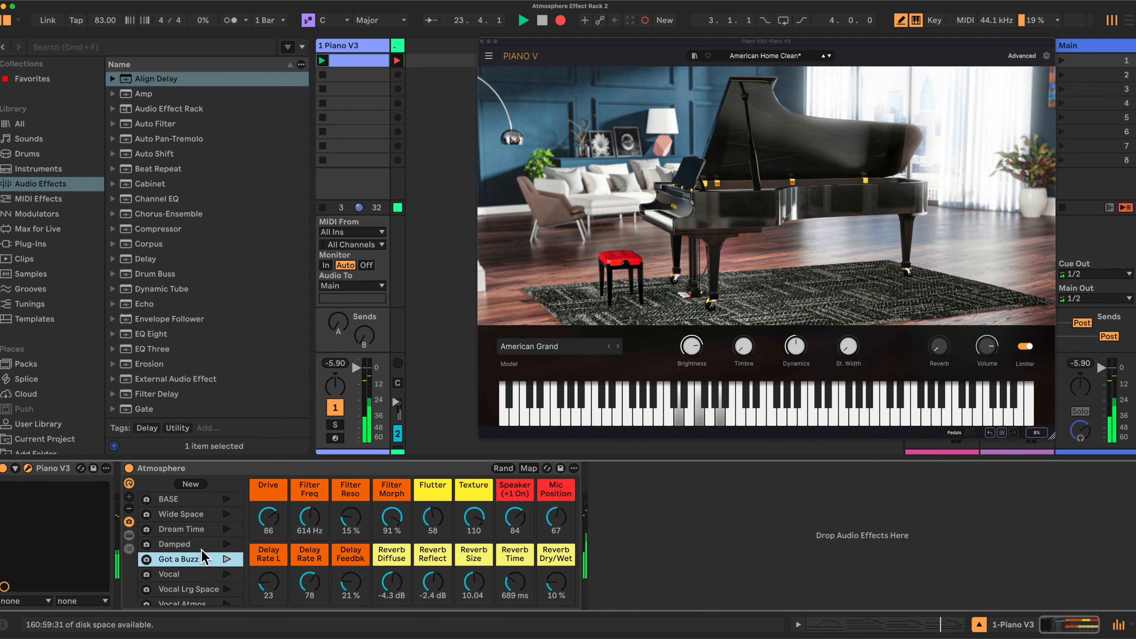
scroll(203, 558, down, 5)
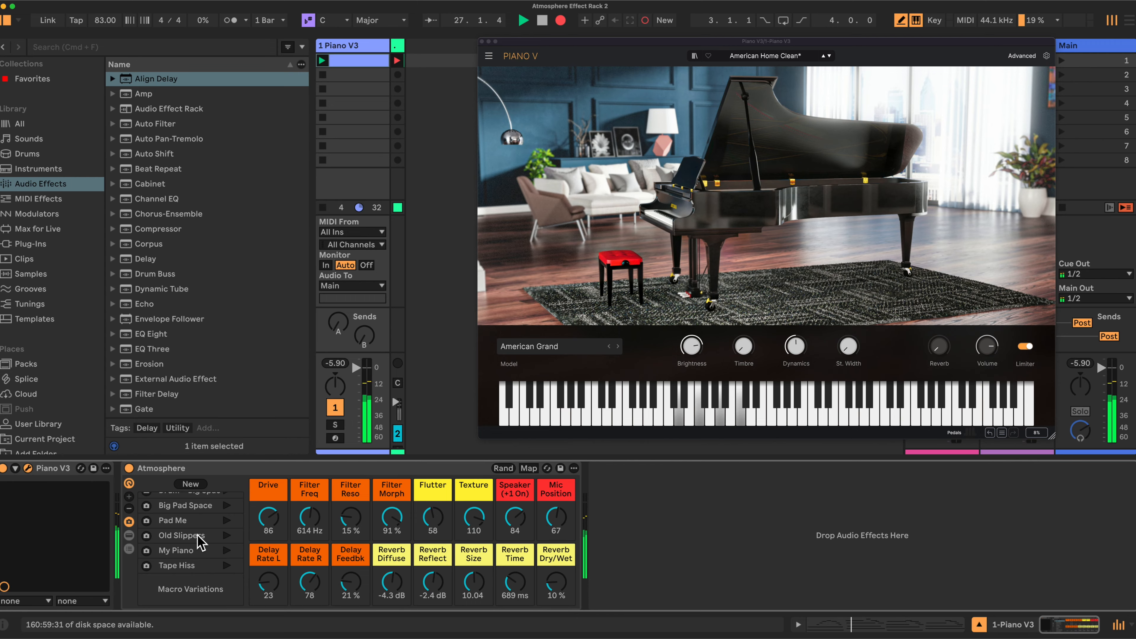
click(192, 551)
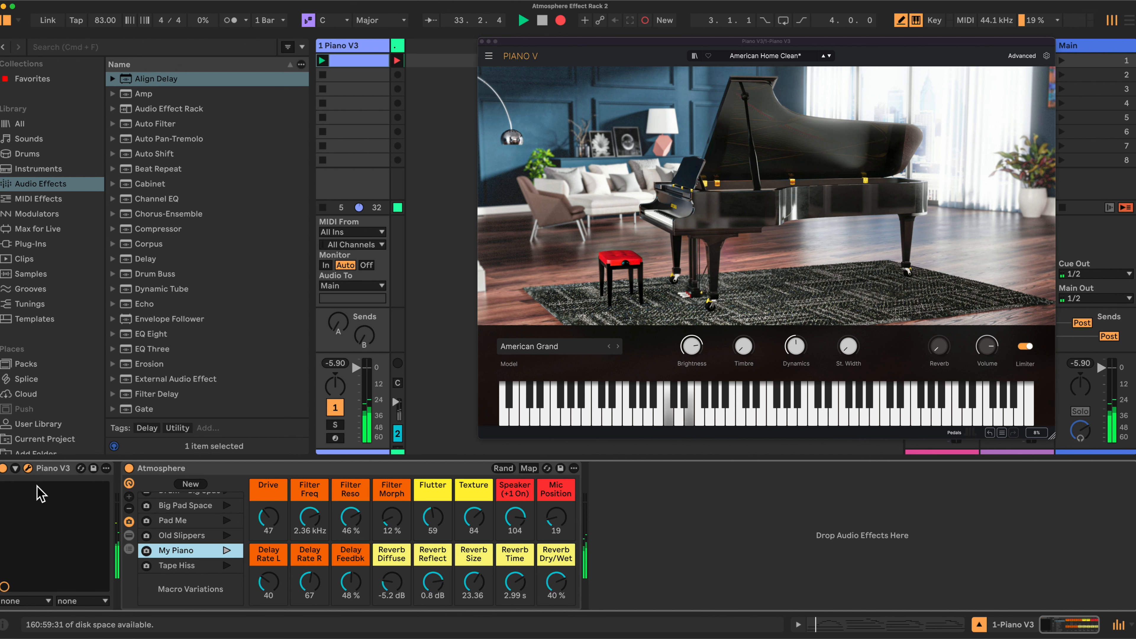
Fold the Piano V3 device, show the Atmosphere rack's devices and unfold Redux, Saturator, Cabinet, Vinyl Distortion, Auto Filter and Chorus-Ensemble for inspection.
double_click(45, 468)
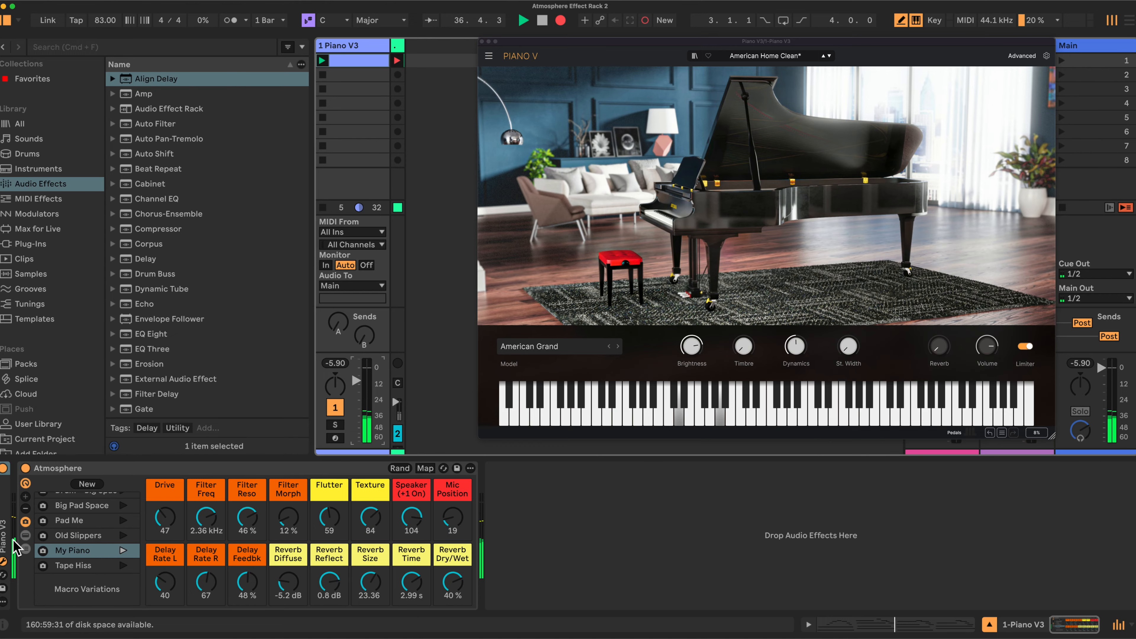
click(25, 535)
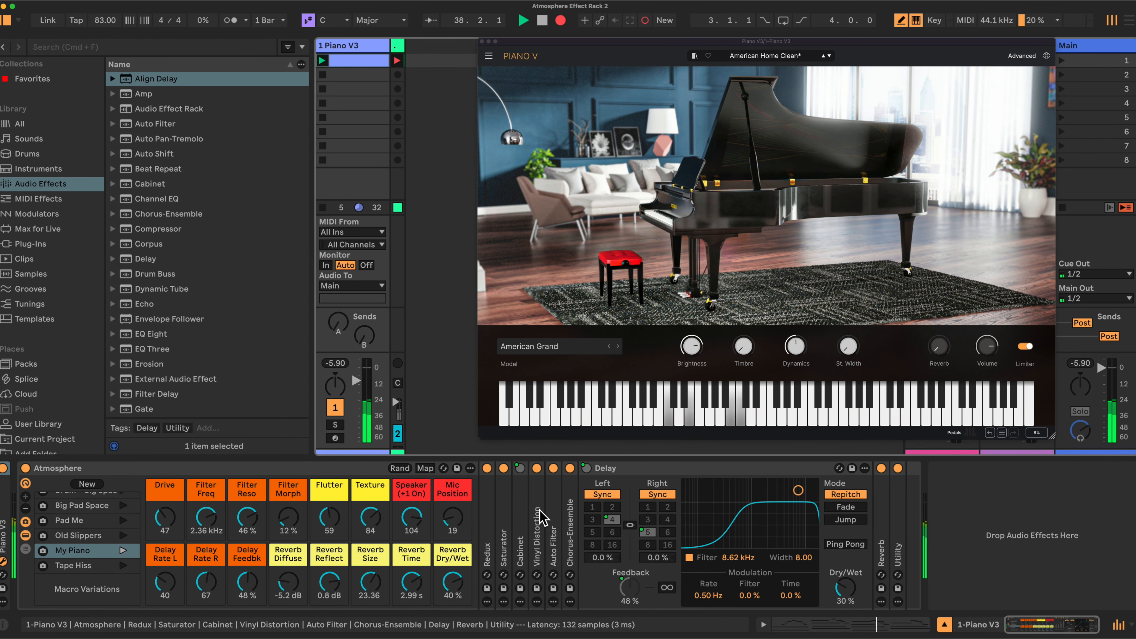
double_click(489, 548)
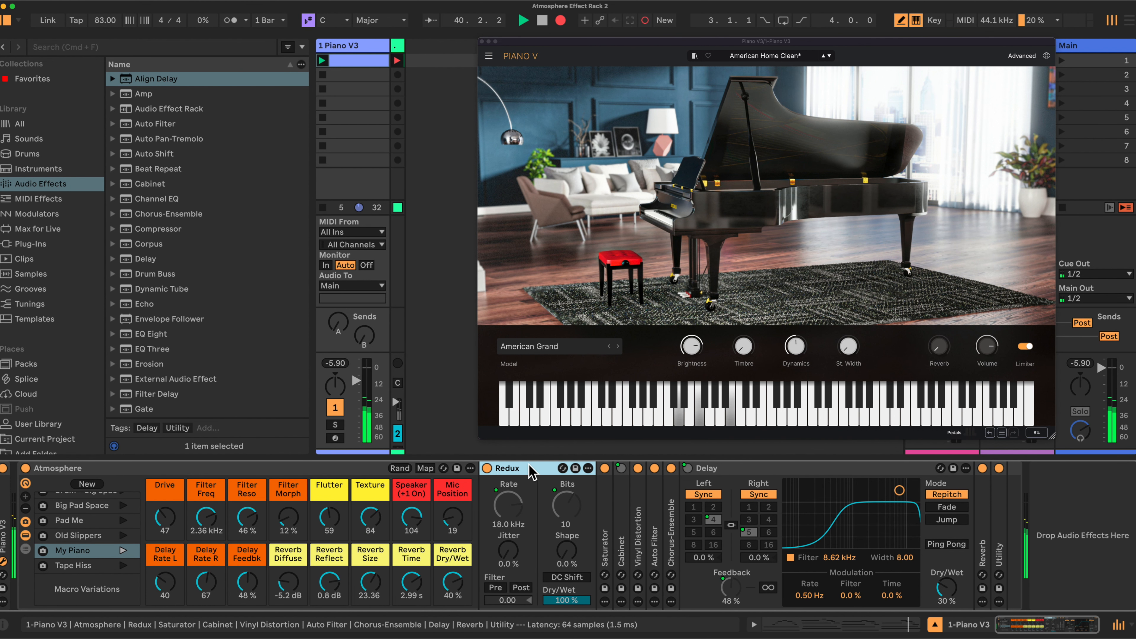
double_click(604, 537)
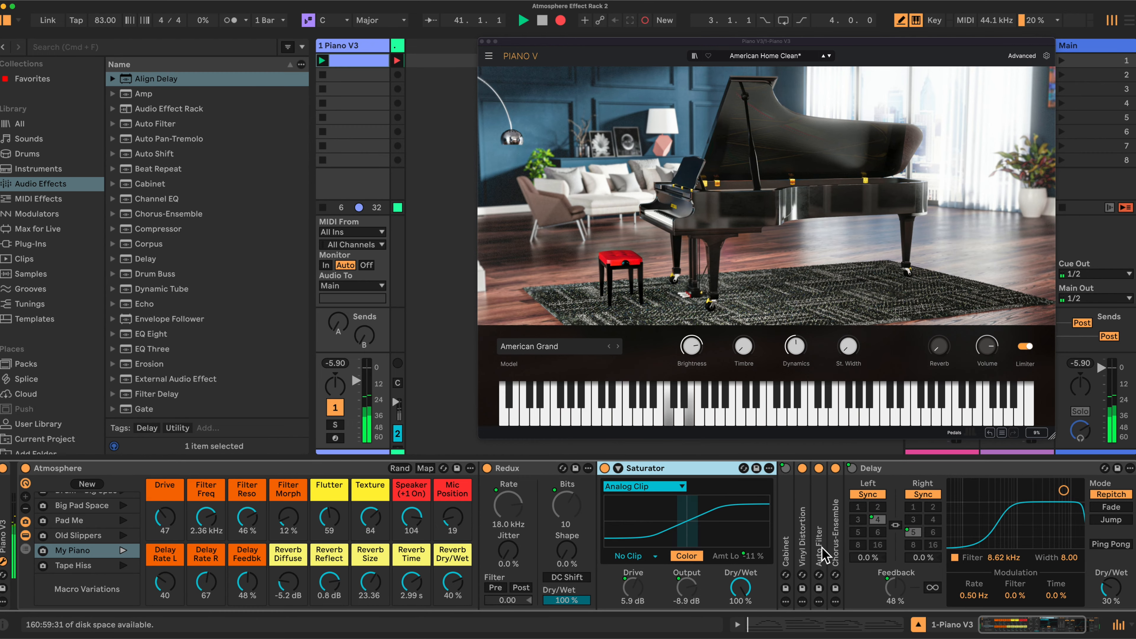
double_click(786, 544)
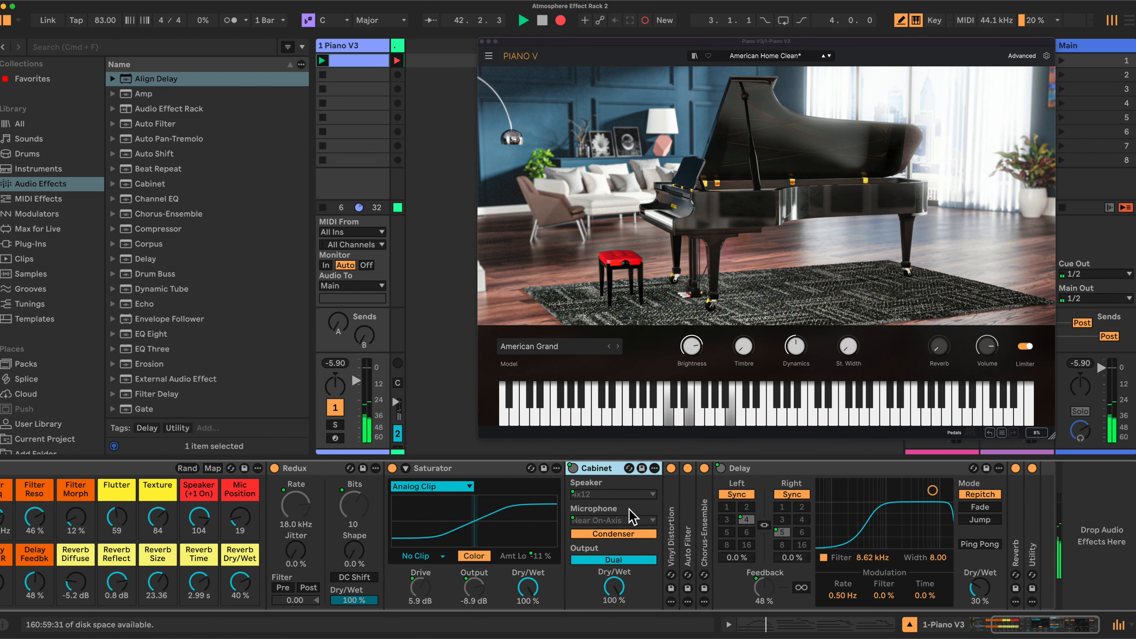
double_click(673, 553)
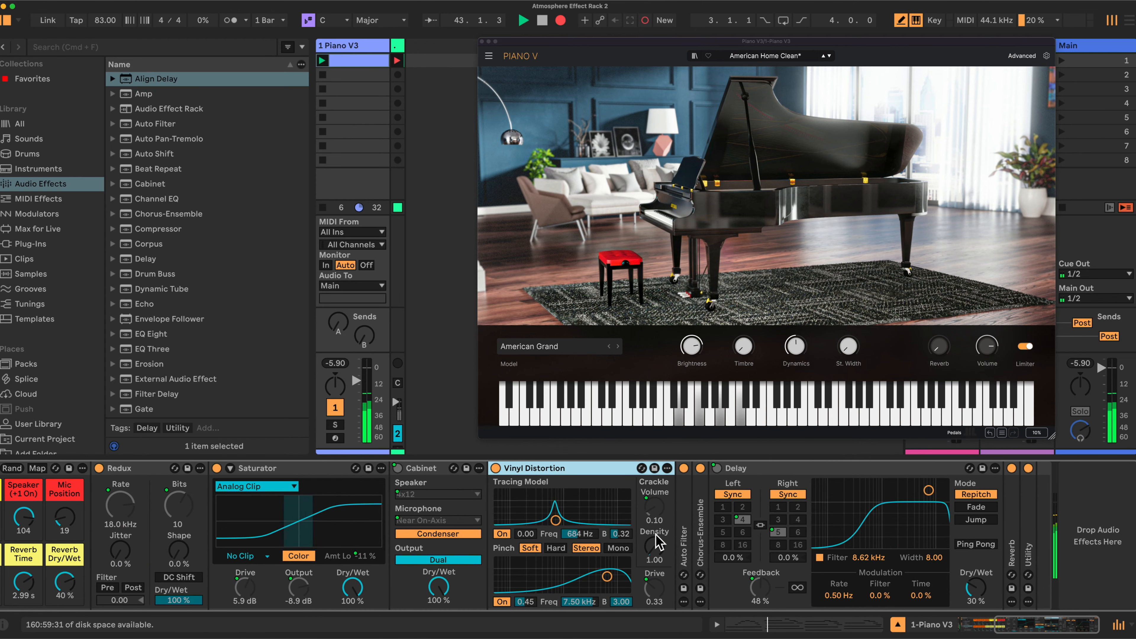
double_click(684, 555)
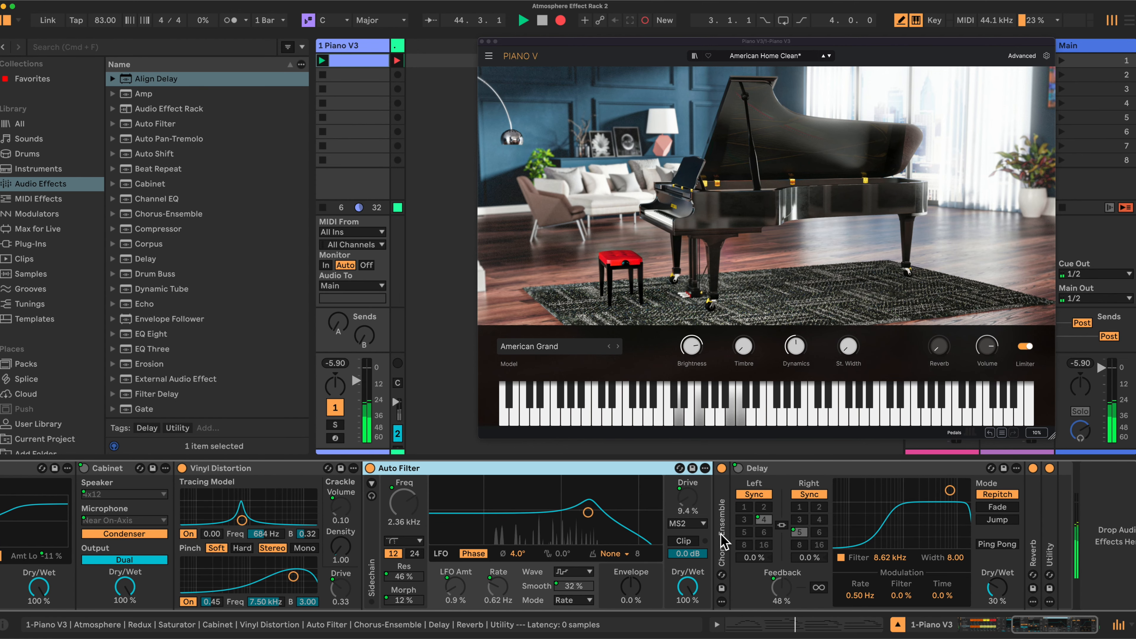
double_click(725, 542)
Review the Atmosphere rack's macro mappings with their parameters and ranges, then leave mapping mode.
scroll(727, 544, left, 15)
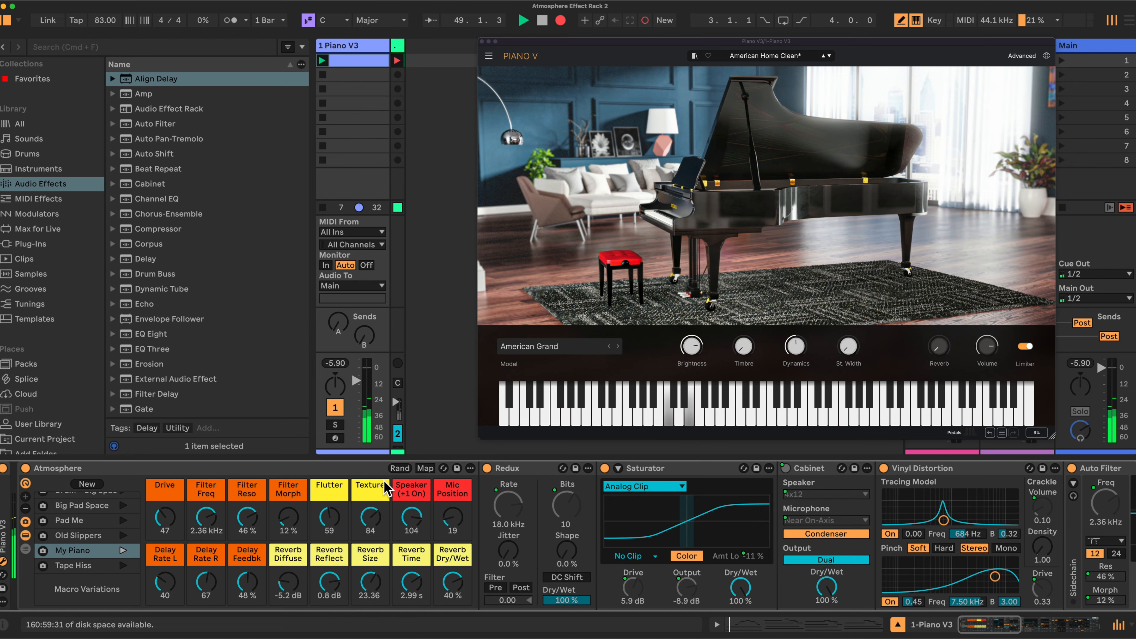
click(425, 468)
scroll(286, 332, down, 4)
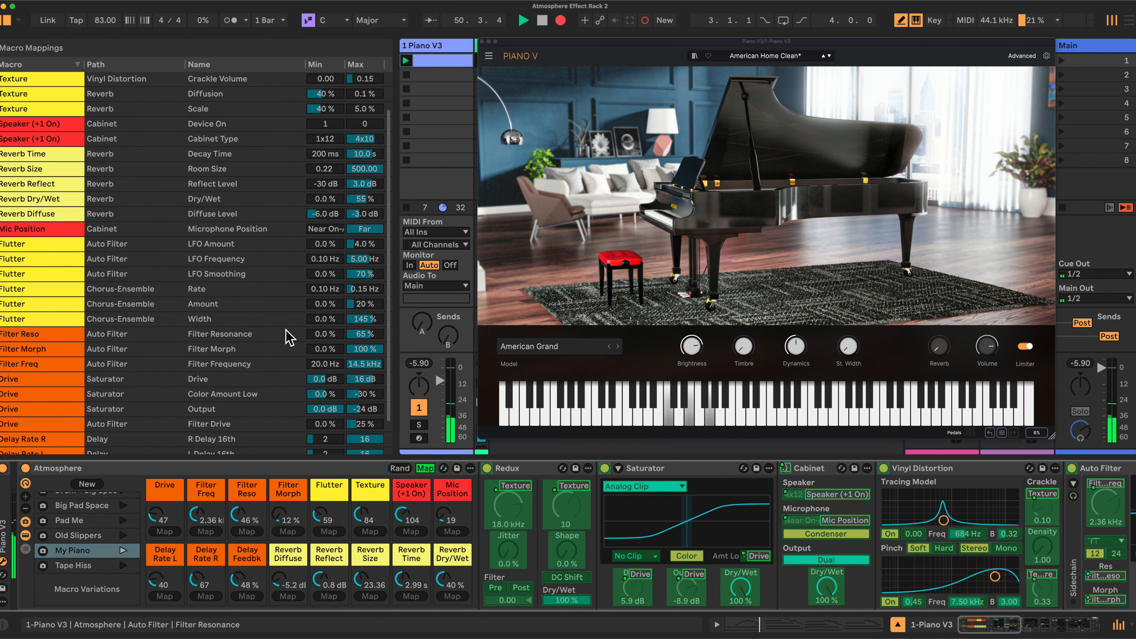
scroll(286, 331, up, 4)
click(425, 468)
Hide the rack's devices, recall the BASE variation and raise the Drive macro to 127.
click(25, 535)
scroll(85, 535, up, 10)
click(123, 500)
drag(164, 518, 164, 465)
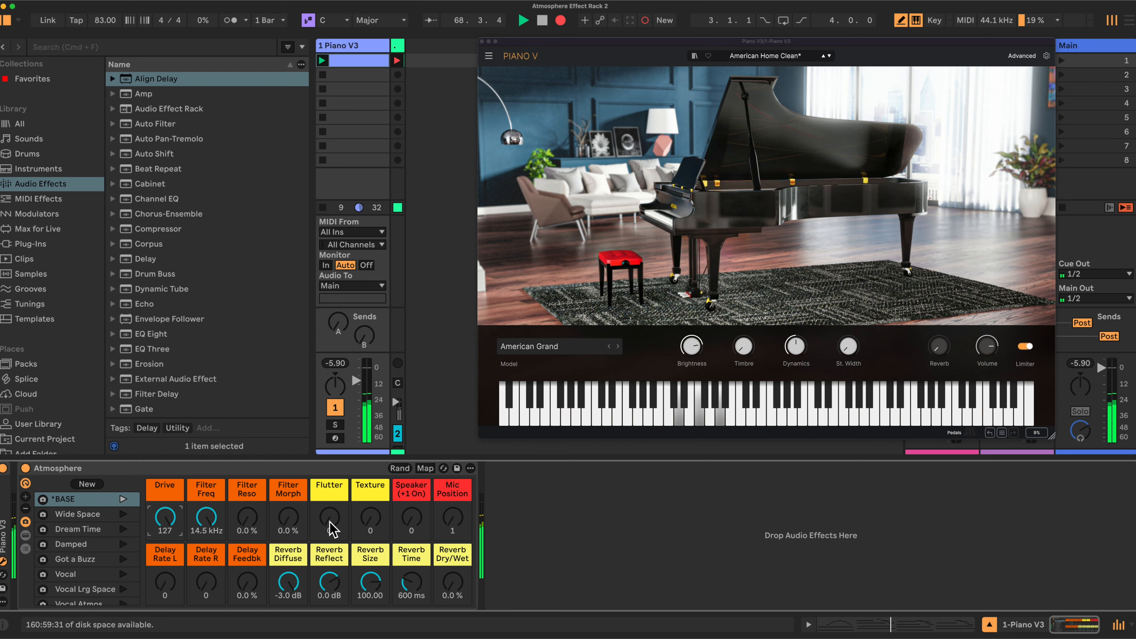
Raise the Flutter macro to 127 and set the Texture macro to 89.
drag(368, 522, 368, 420)
drag(329, 518, 329, 499)
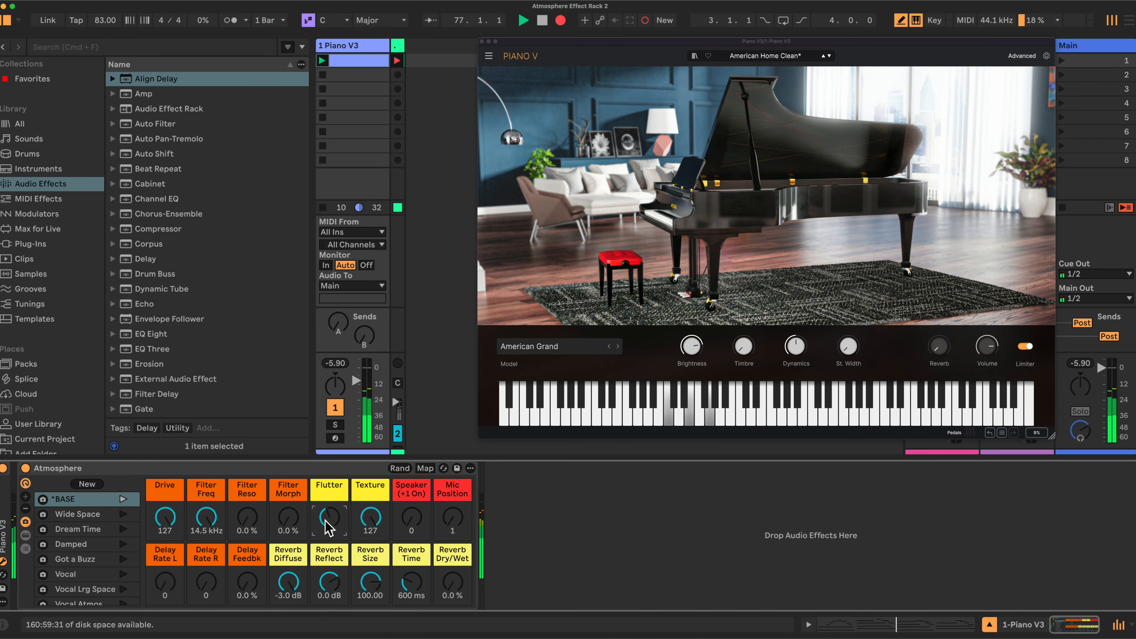
drag(329, 500, 330, 483)
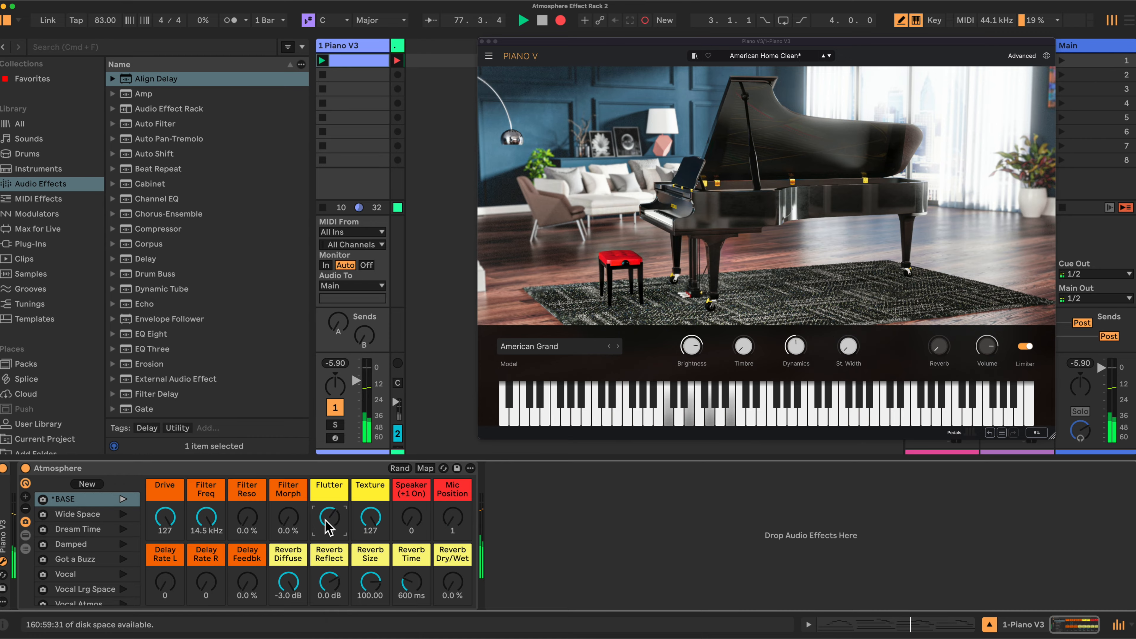
drag(370, 517, 329, 495)
Set Filter Freq to 1.48 kHz, Filter Reso to 37 % and the Speaker macro to 88.
drag(206, 517, 206, 536)
drag(247, 516, 247, 484)
drag(411, 517, 411, 460)
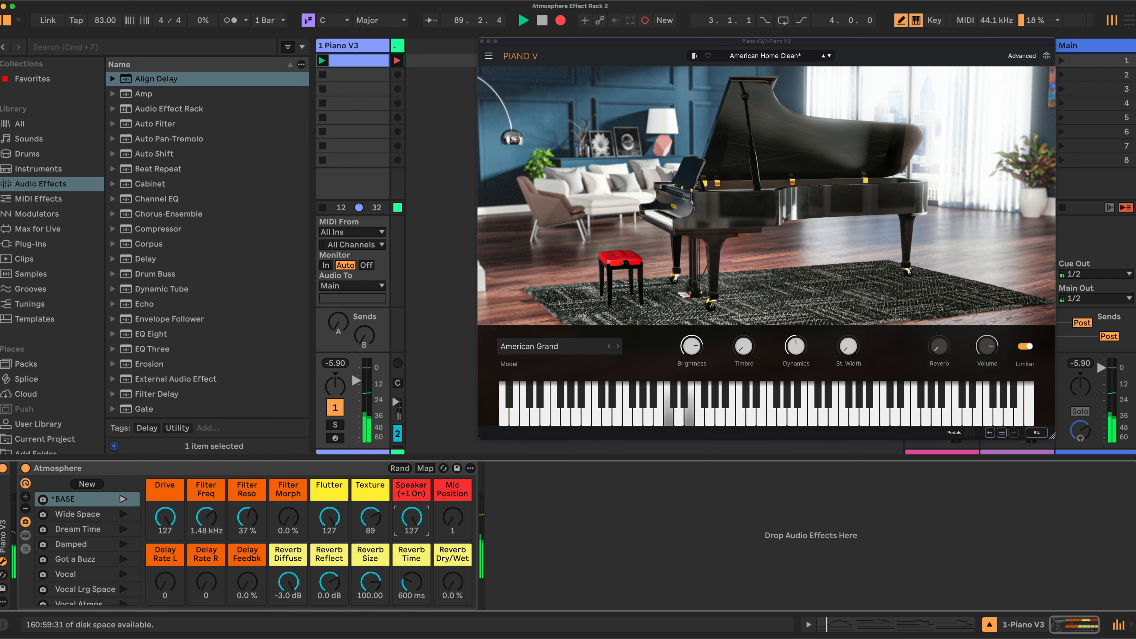
drag(411, 517, 412, 535)
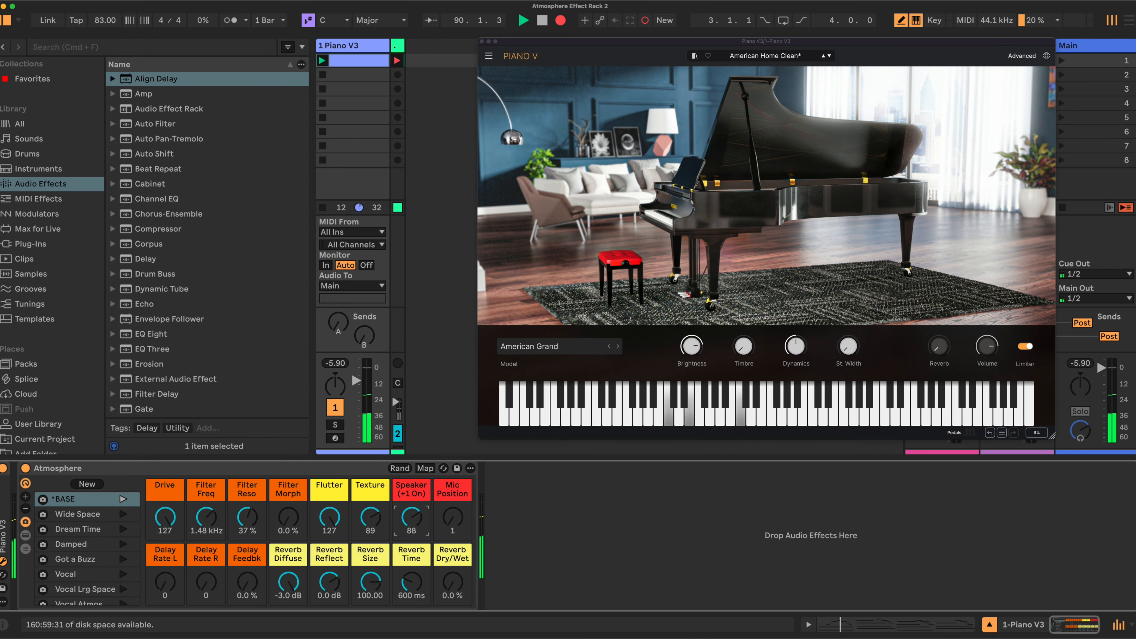
Set Filter Reso to 0 %, Filter Freq to 14.5 kHz, Speaker to 54 and Mic Position to 71, and raise the track volume to -4.21 dB.
drag(242, 519, 241, 548)
drag(206, 517, 205, 493)
drag(356, 380, 356, 367)
drag(412, 518, 412, 531)
drag(453, 518, 453, 486)
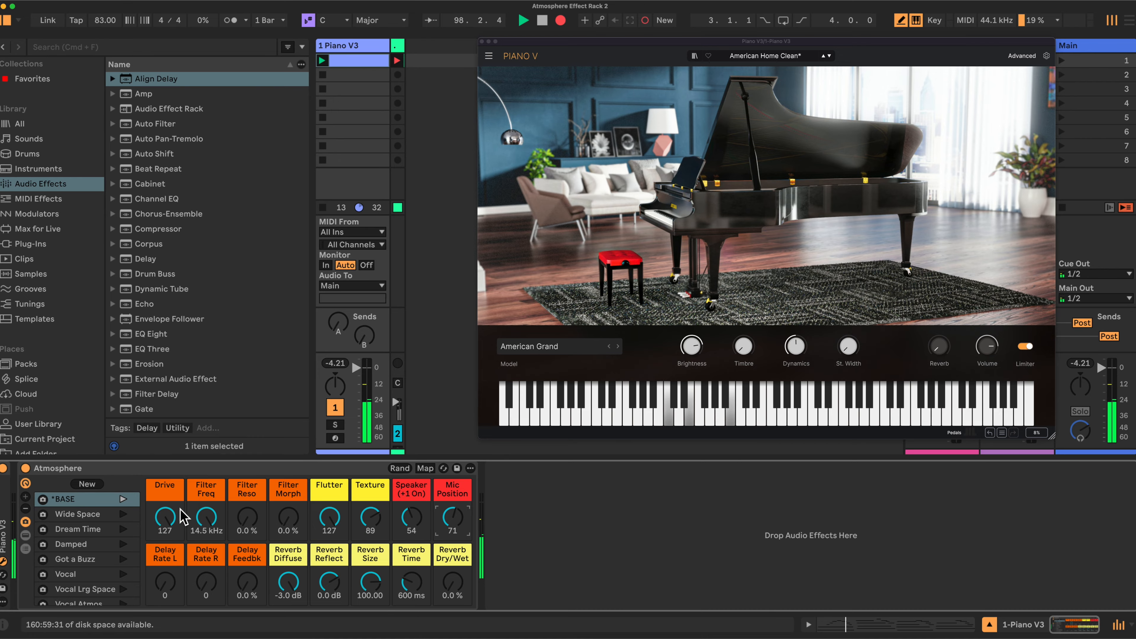
Set Drive to 113, Filter Freq to 1.56 kHz, Filter Reso to 35 %, Filter Morph to 17 %, Flutter to 76 and Speaker to 85.
click(252, 522)
drag(252, 522, 204, 556)
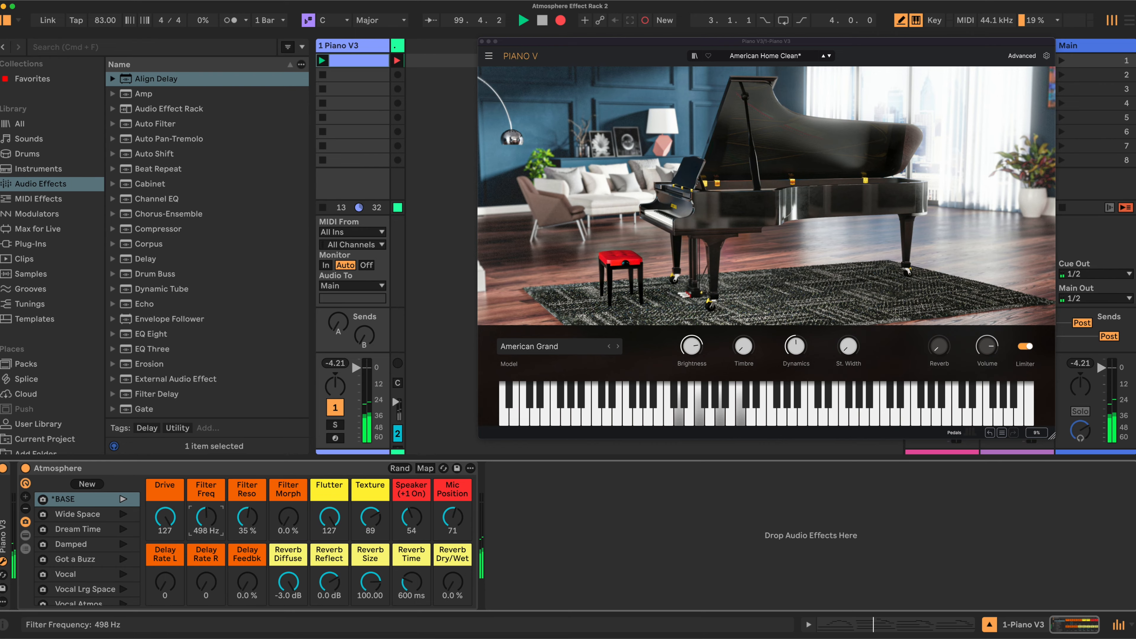
drag(170, 518, 206, 503)
drag(287, 519, 287, 509)
drag(330, 518, 329, 541)
drag(412, 520, 412, 506)
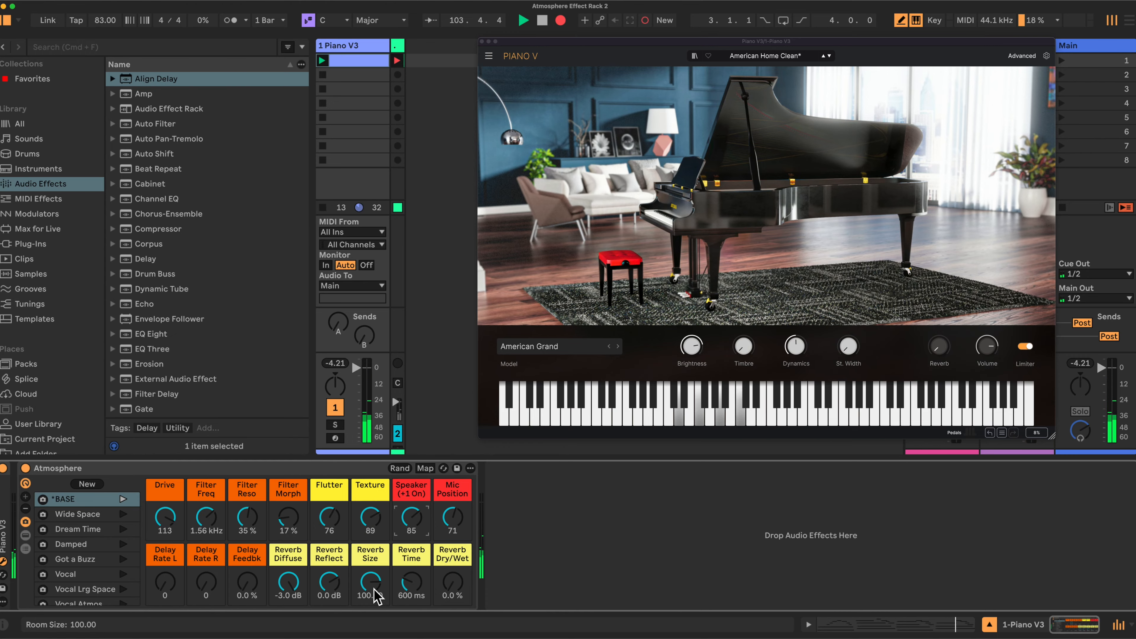
Set Delay Rate L to 50, Delay Rate R to about 21 and Delay Feedback to 26 %.
drag(164, 581, 164, 560)
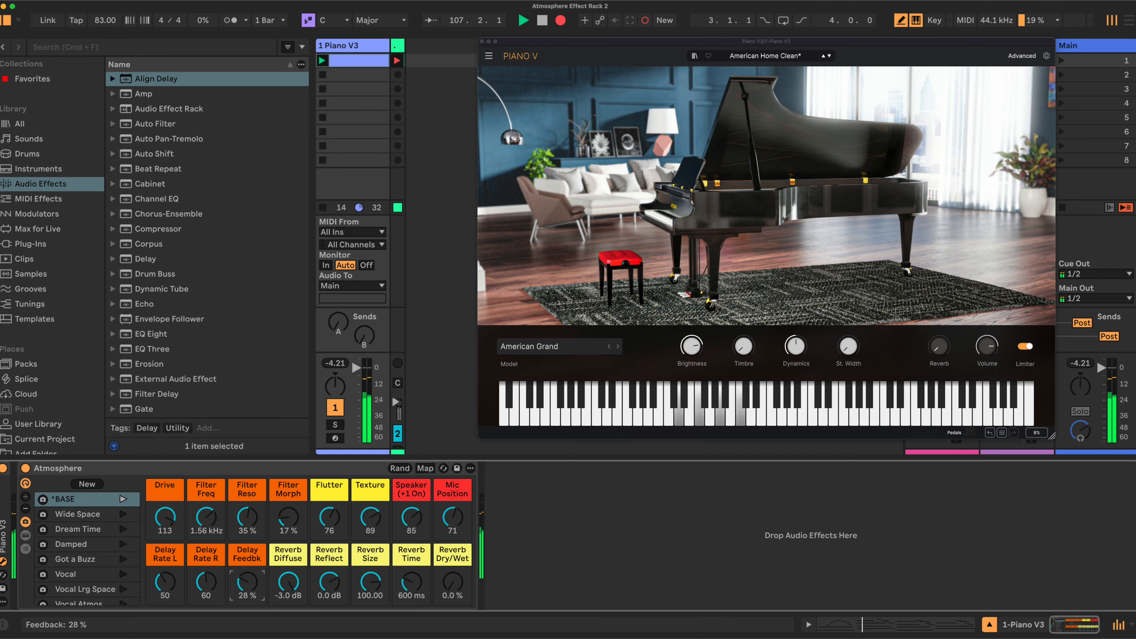
mouse_move(211, 588)
mouse_down()
mouse_move(210, 563)
mouse_move(206, 596)
mouse_up()
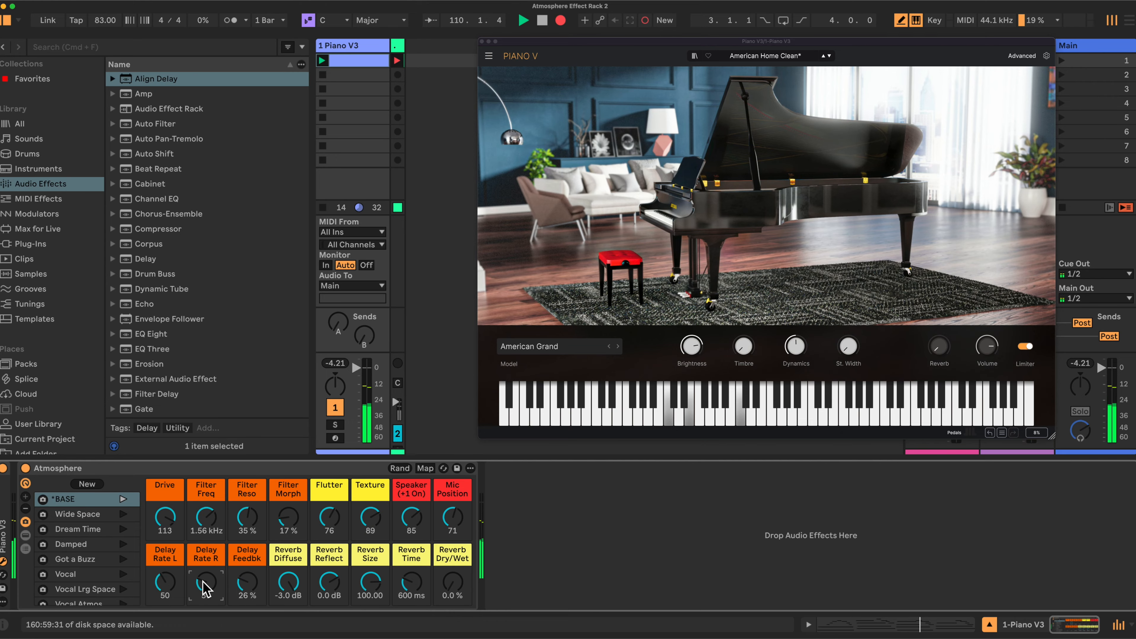
mouse_move(204, 581)
mouse_down()
mouse_move(205, 605)
mouse_move(206, 584)
mouse_up()
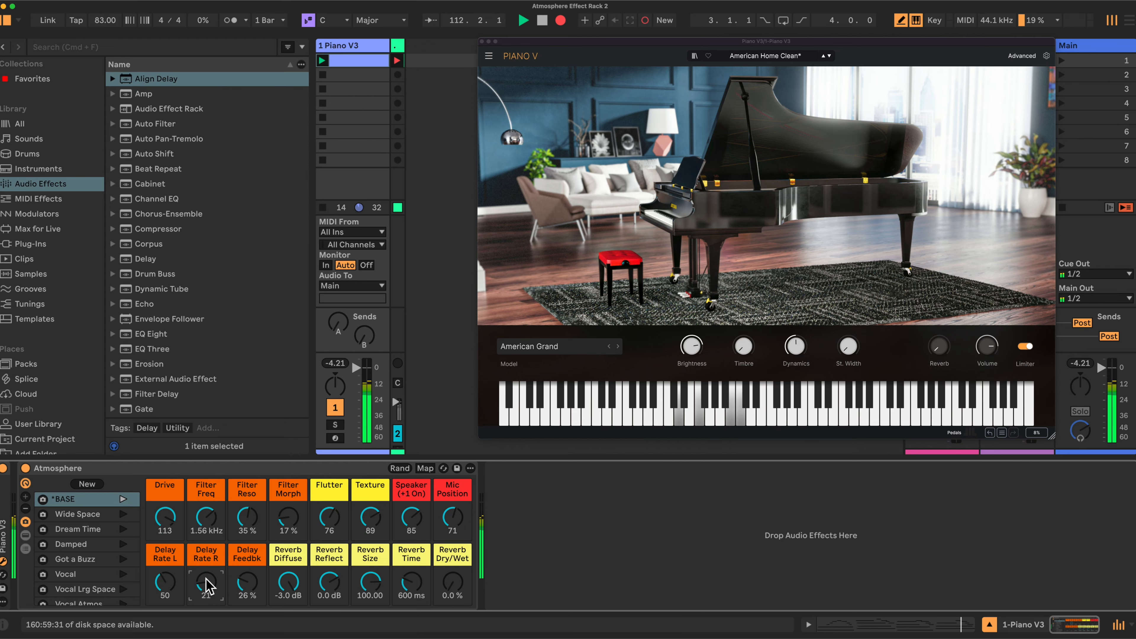
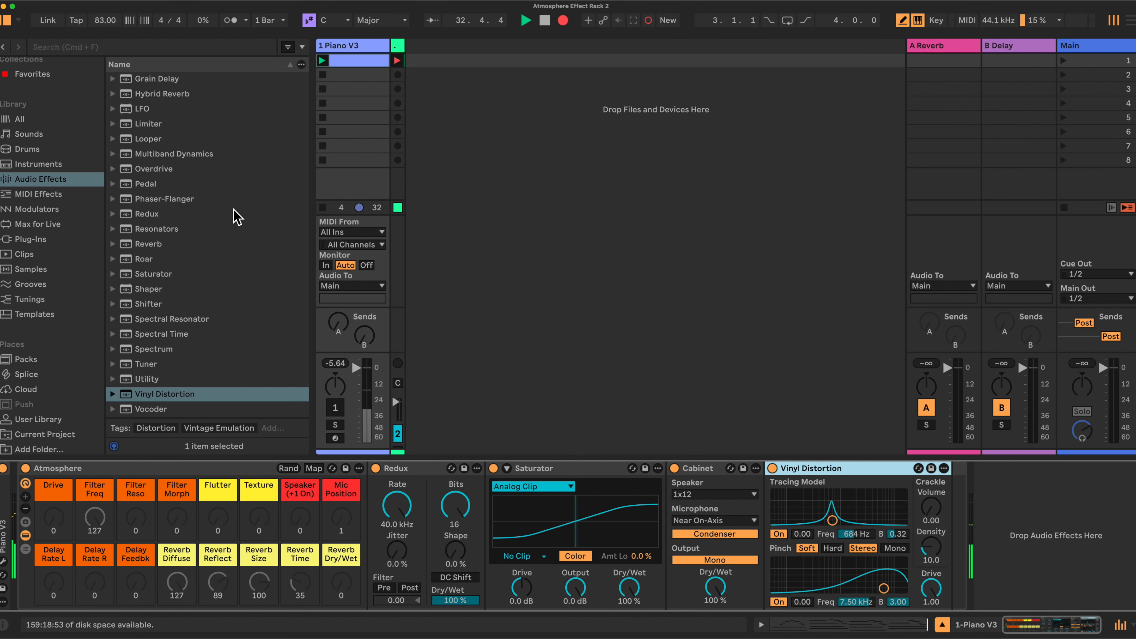
Add Auto Filter, Chorus-Ensemble, Delay, Reverb and Utility, in that order, after Vinyl Distortion in the Atmosphere rack.
drag(149, 123, 953, 516)
drag(168, 214, 1033, 514)
drag(145, 259, 1034, 514)
scroll(205, 269, down, 10)
drag(148, 244, 1033, 515)
drag(147, 379, 1034, 515)
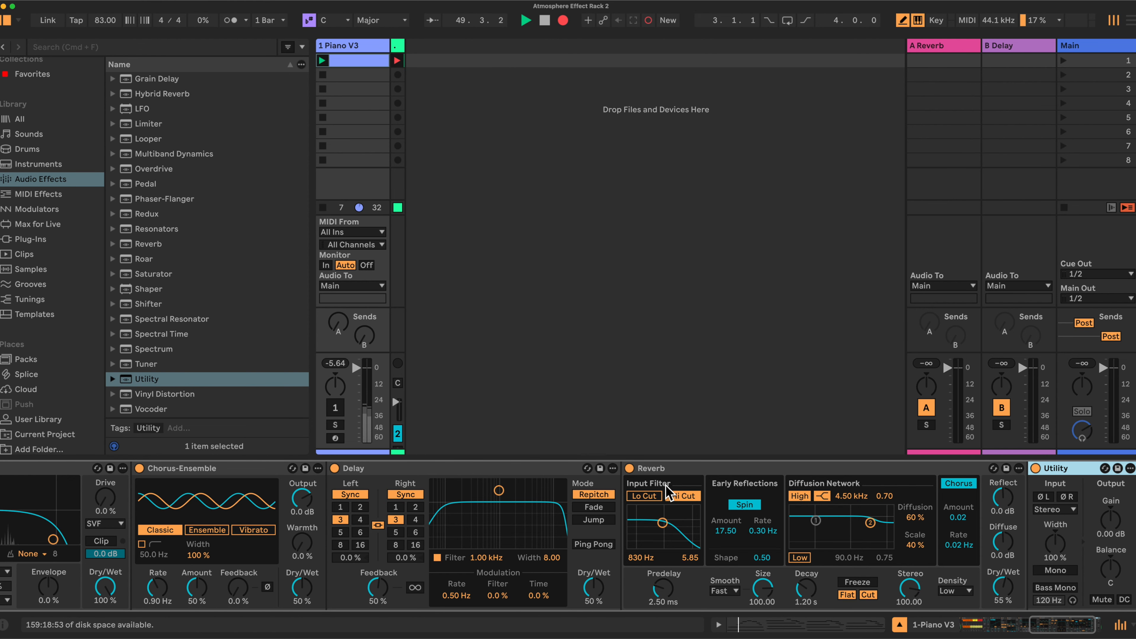
Fold the Redux, Saturator, Cabinet and Vinyl Distortion devices at the start of the rack's chain.
scroll(632, 487, left, 15)
scroll(626, 497, left, 5)
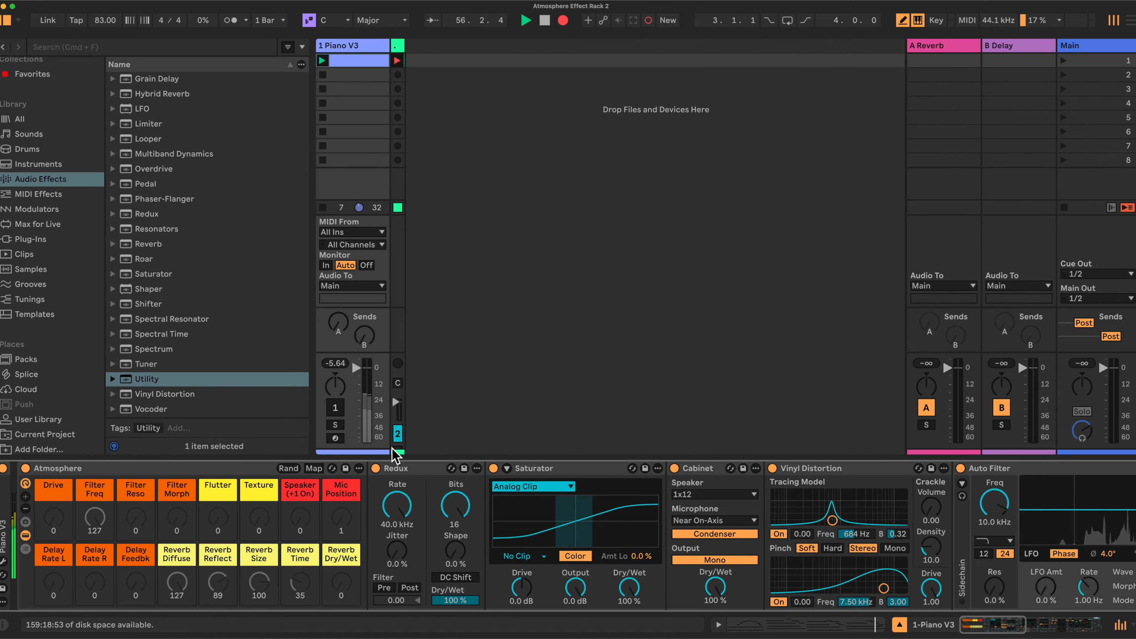
double_click(414, 468)
double_click(440, 468)
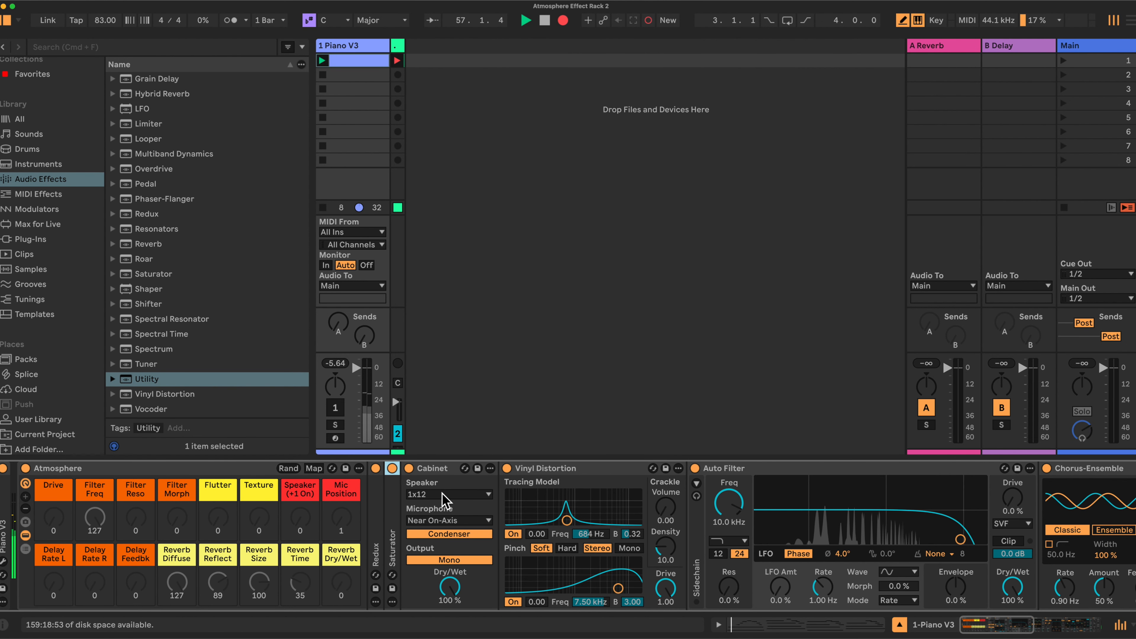
double_click(448, 468)
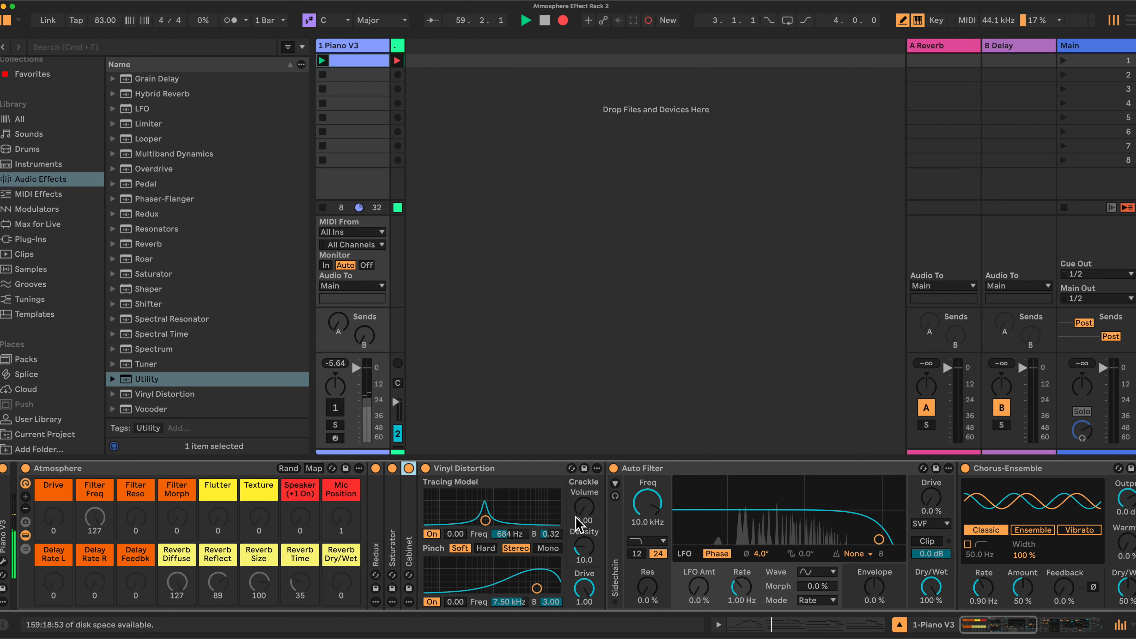
double_click(464, 468)
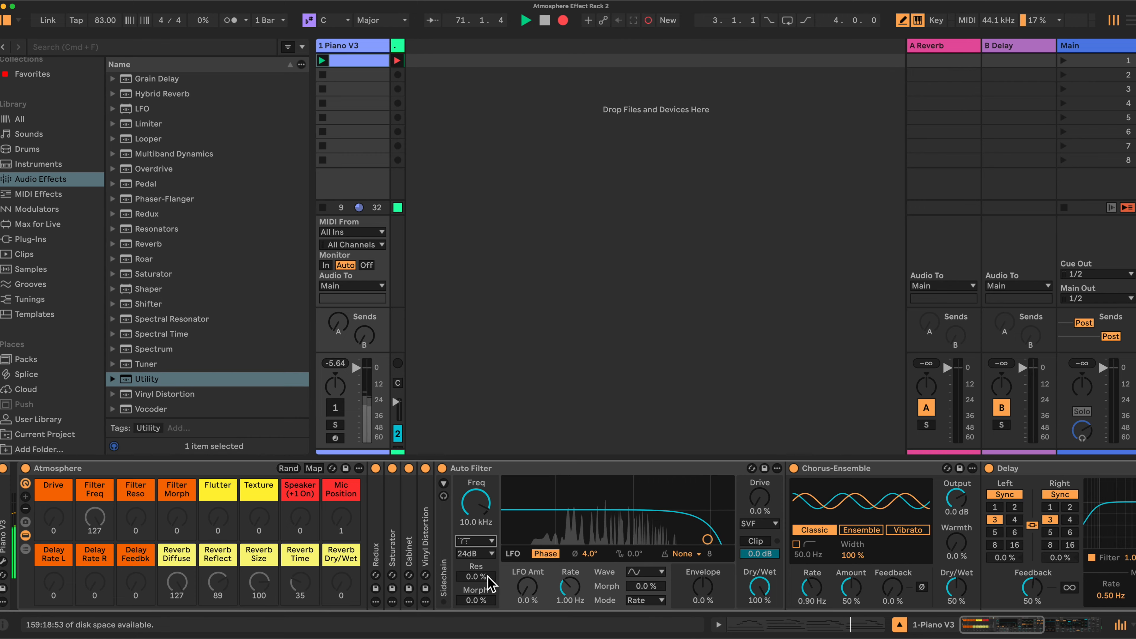
Set the Auto Filter's circuit type to MS2 and its LFO wave to S & H, and fold the device.
click(766, 522)
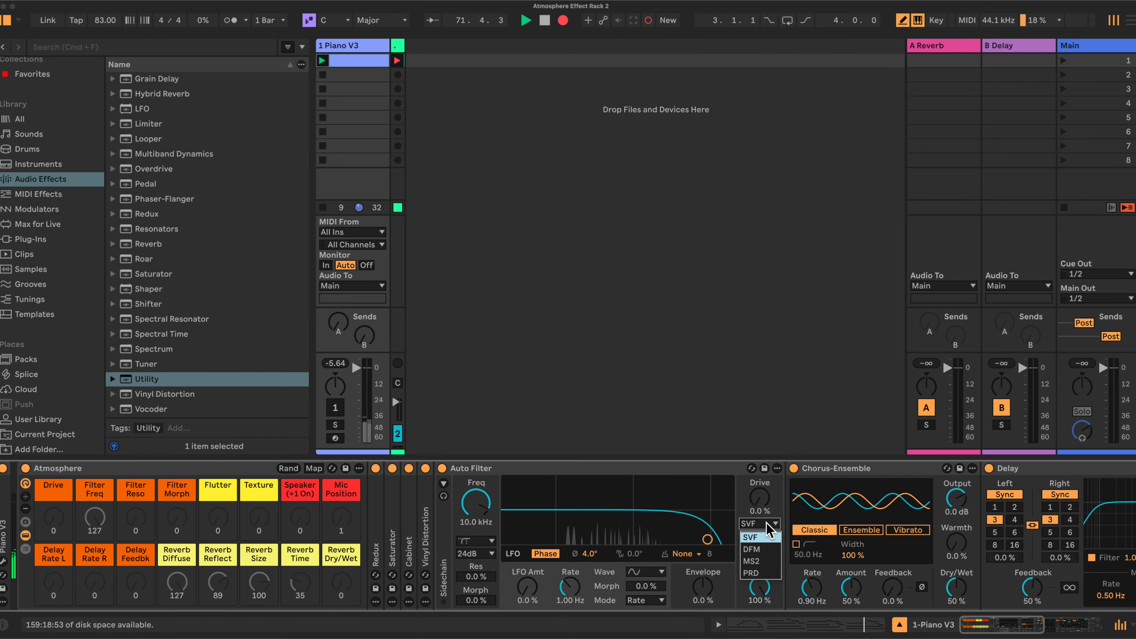
click(759, 562)
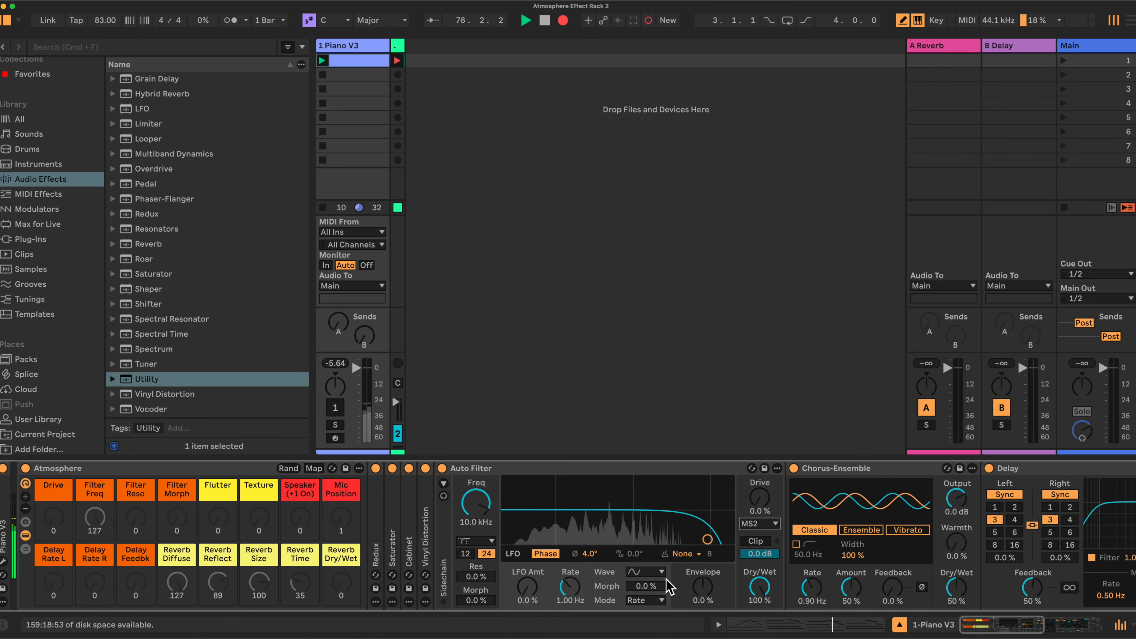
click(654, 573)
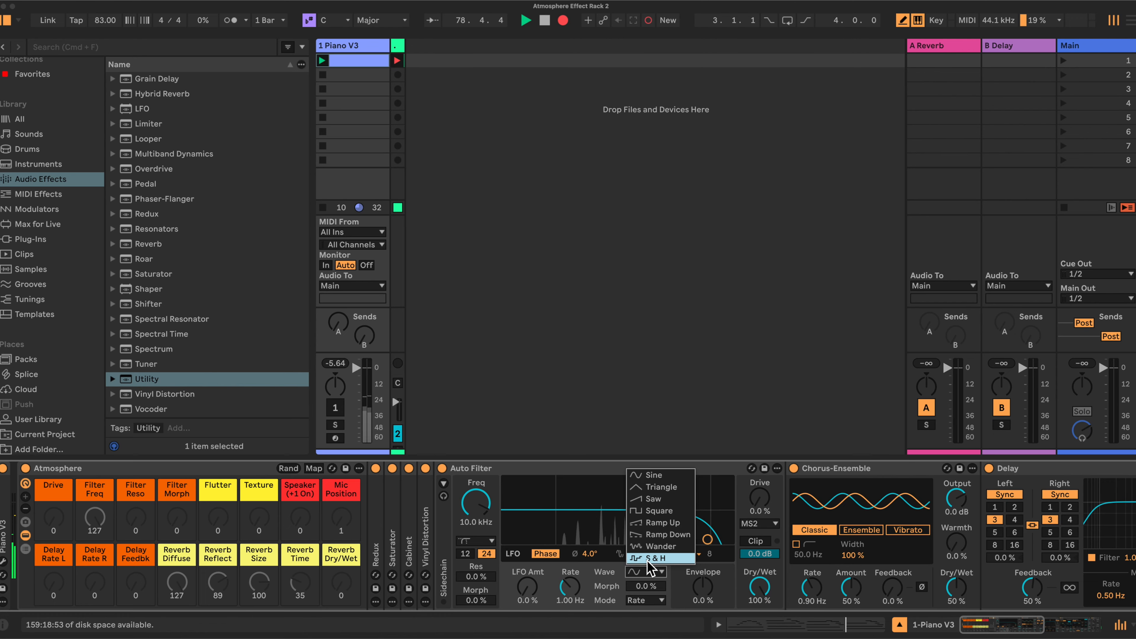
click(658, 560)
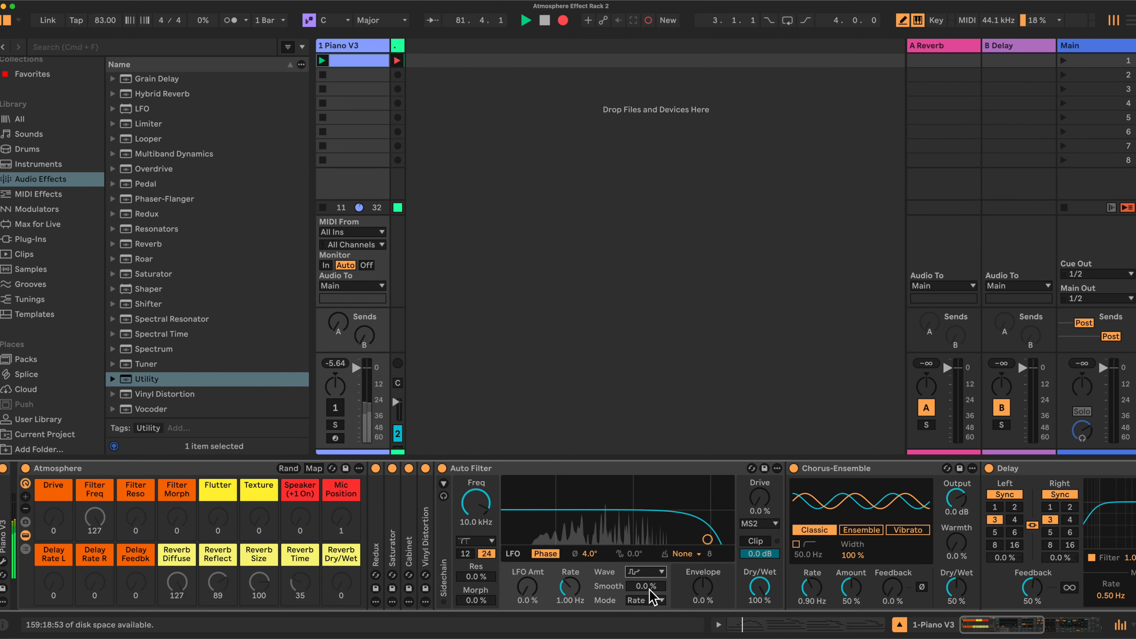
double_click(471, 469)
Enable the Chorus-Ensemble high-pass filter at 1.00 kHz, set Warmth to 10 %, and fold the device.
click(462, 545)
click(470, 553)
text(1000)
key(Return)
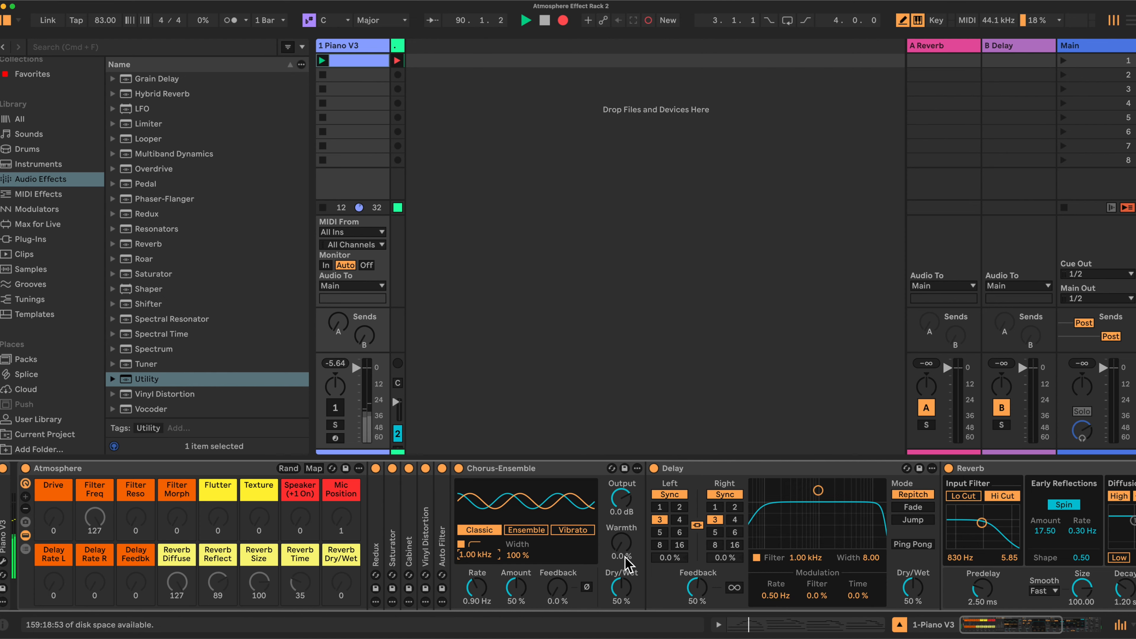
click(622, 544)
text(10)
key(Return)
double_click(501, 468)
Unlink the Delay's channels, set the right time to 4, Filter to 8.62 kHz and Dry/Wet to 30 %, and fold it.
click(518, 525)
click(557, 520)
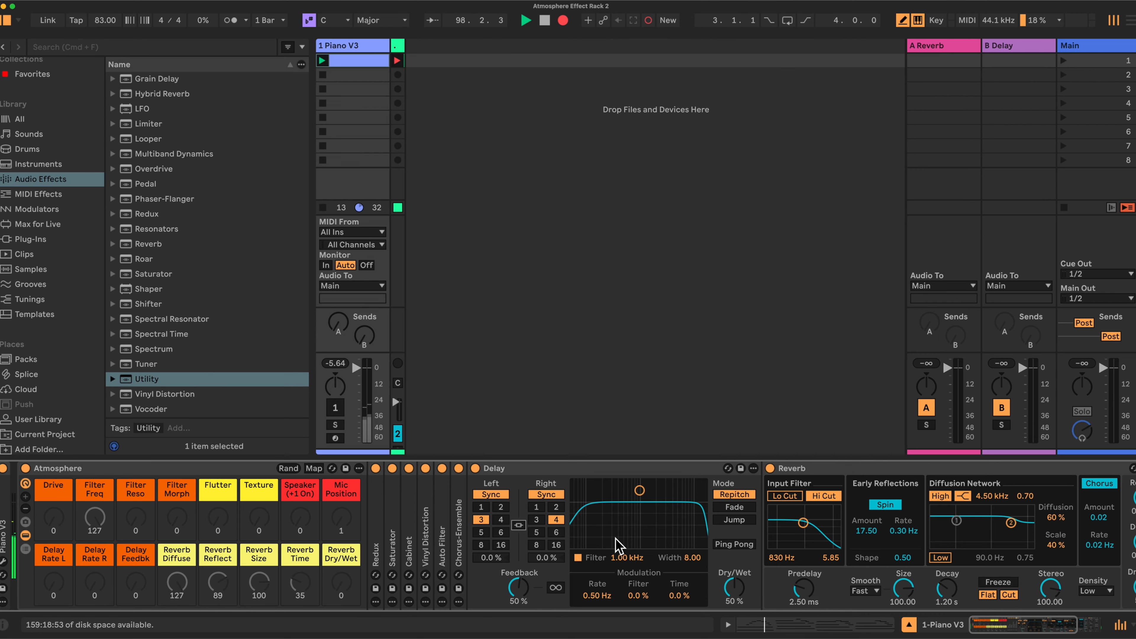
click(621, 558)
text(860)
text(0)
key(Return)
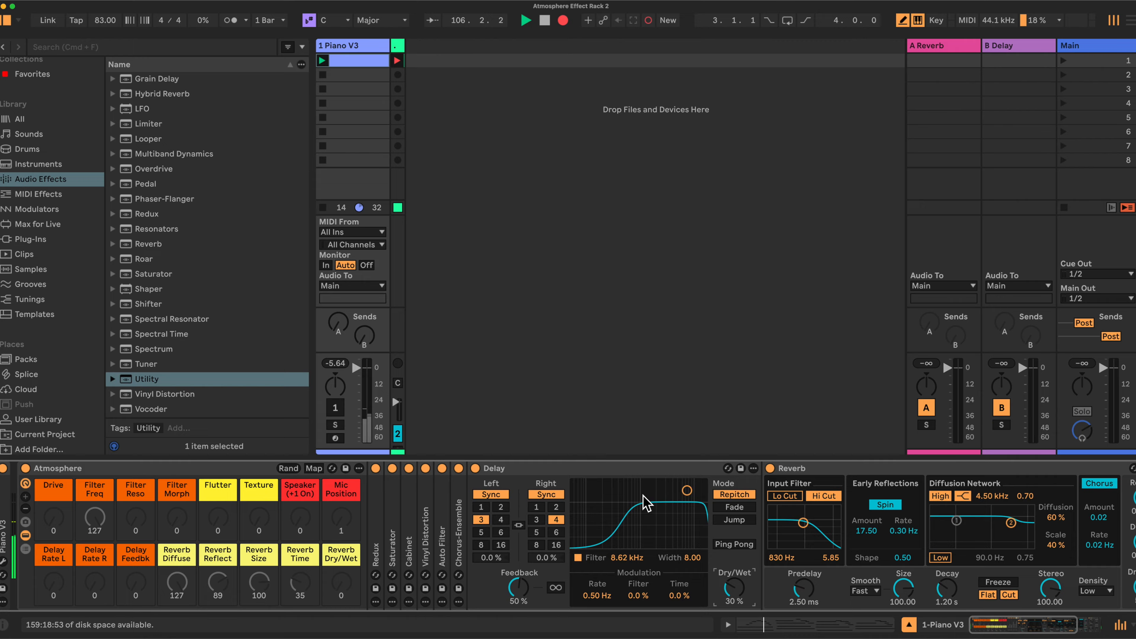
double_click(626, 469)
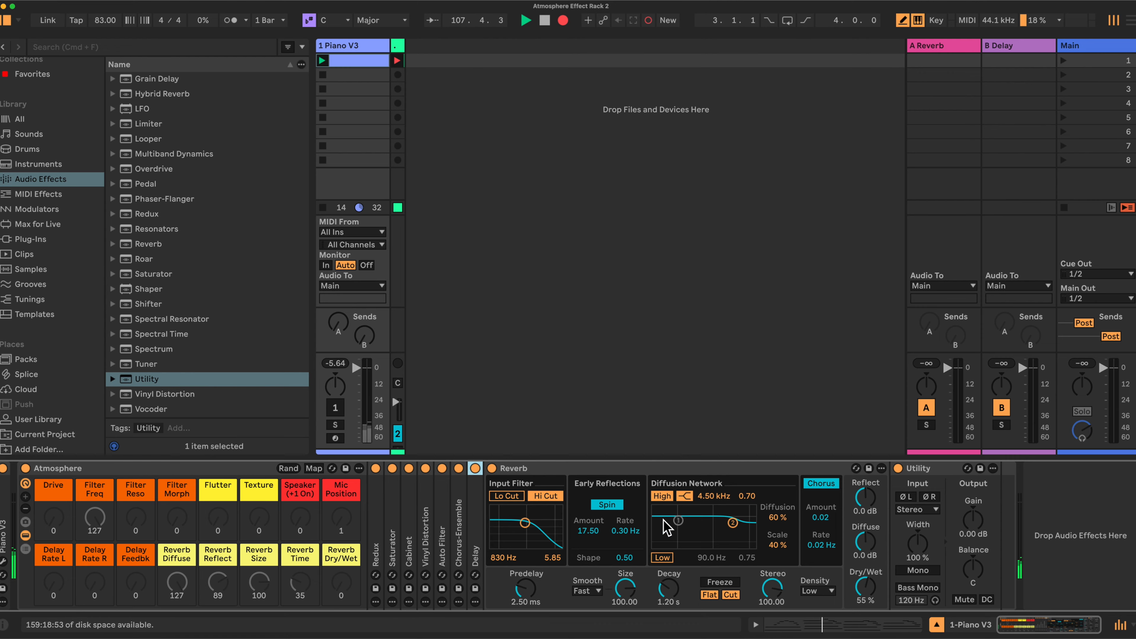
Enable the Reverb's low diffusion filter at about 1.04 kHz and 0.20, and turn off the input filter's Hi Cut.
click(663, 558)
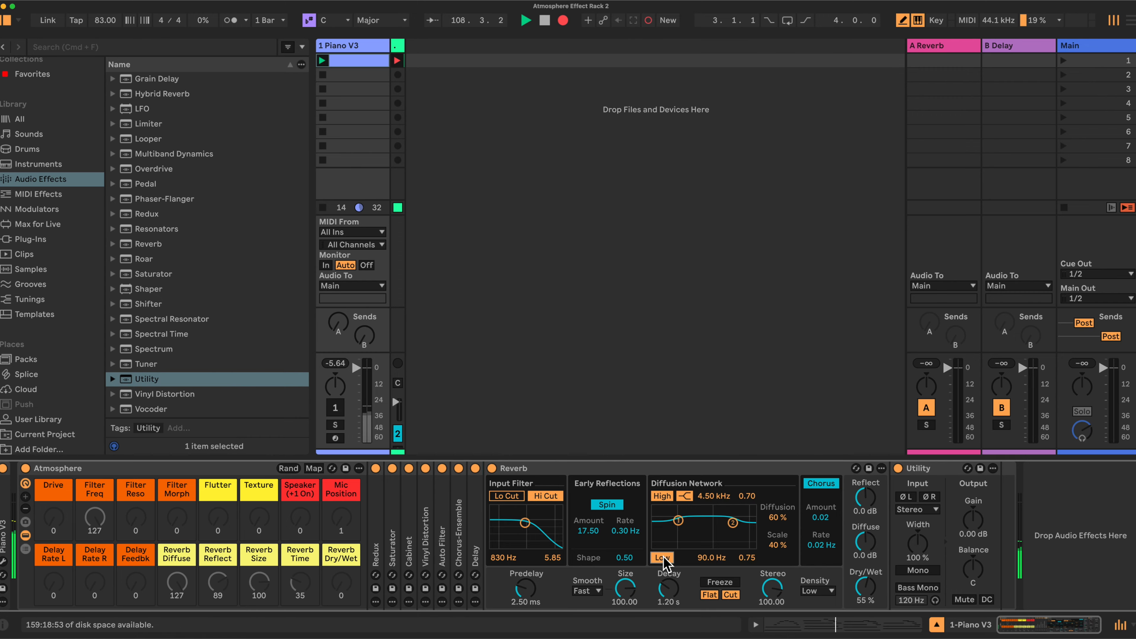
drag(678, 522, 714, 544)
click(546, 496)
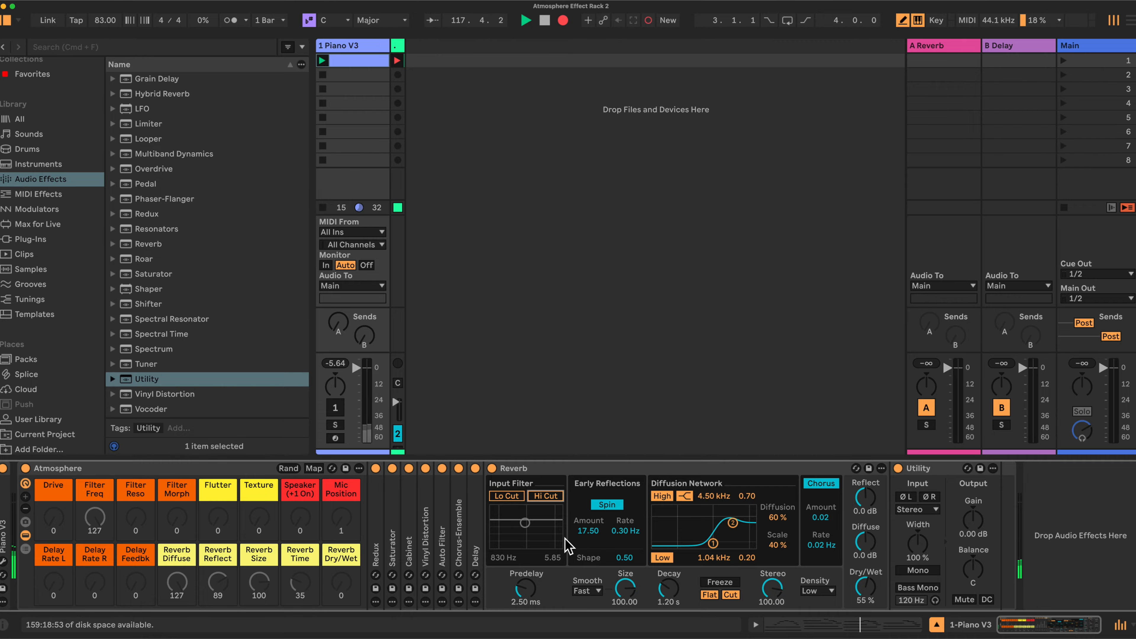
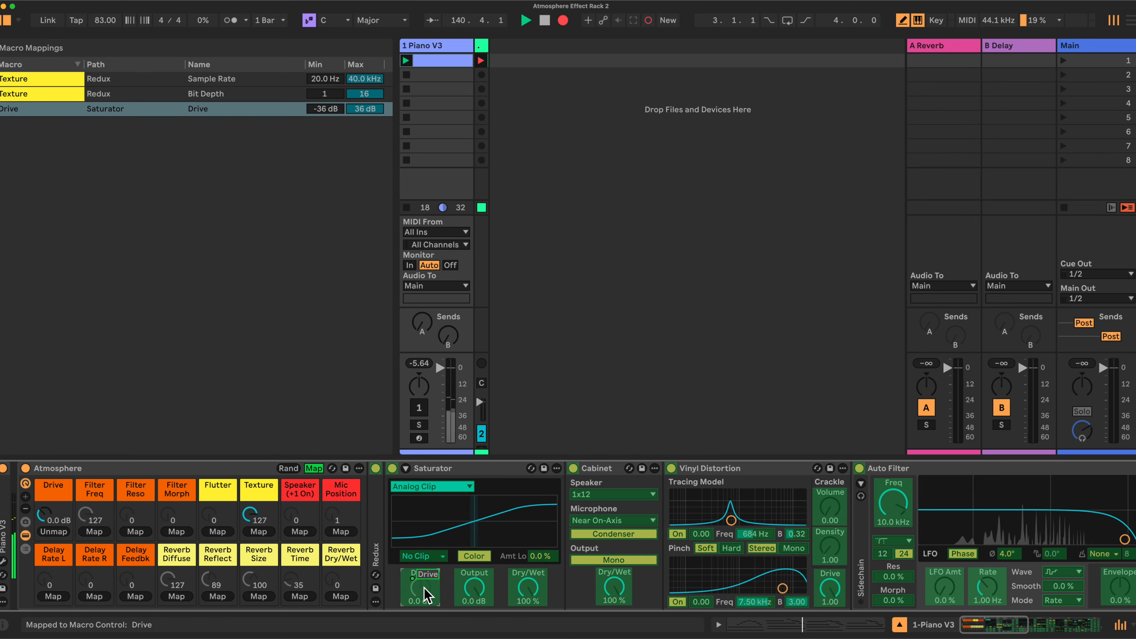
Map the Saturator's color Amt Lo and Output to the Drive macro, and fold the device.
click(553, 557)
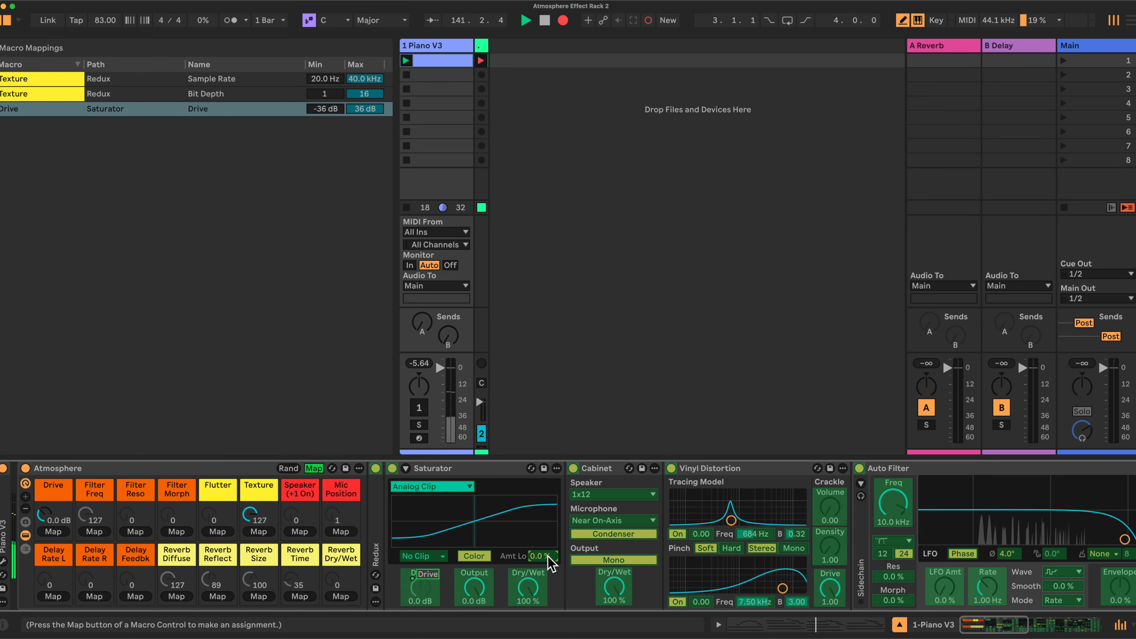
click(53, 532)
click(474, 587)
click(54, 532)
double_click(417, 469)
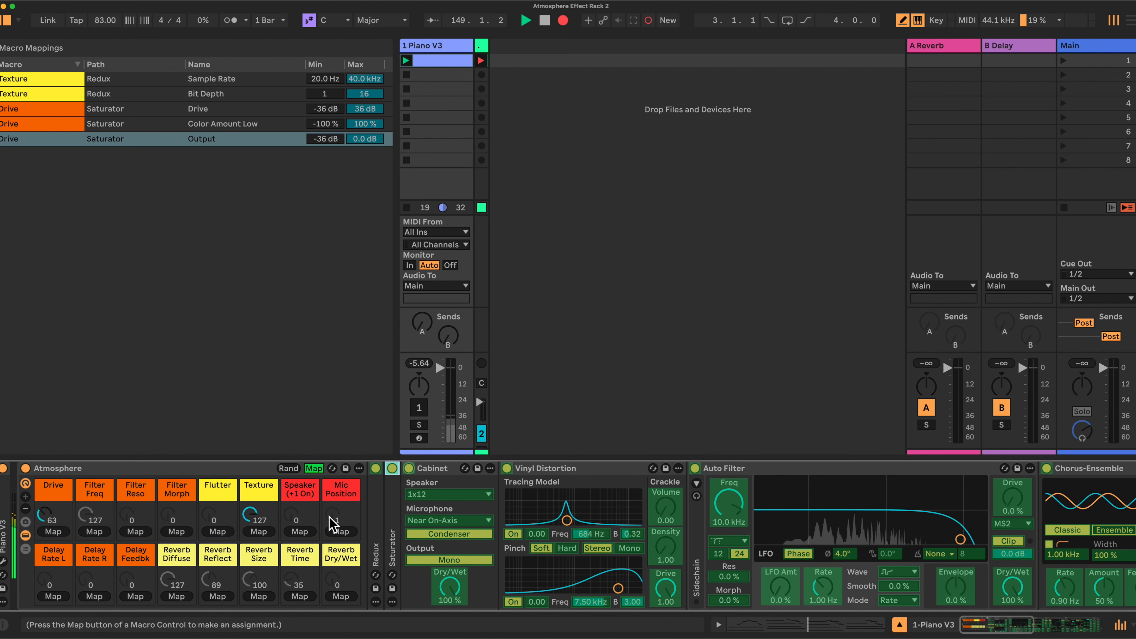
click(297, 532)
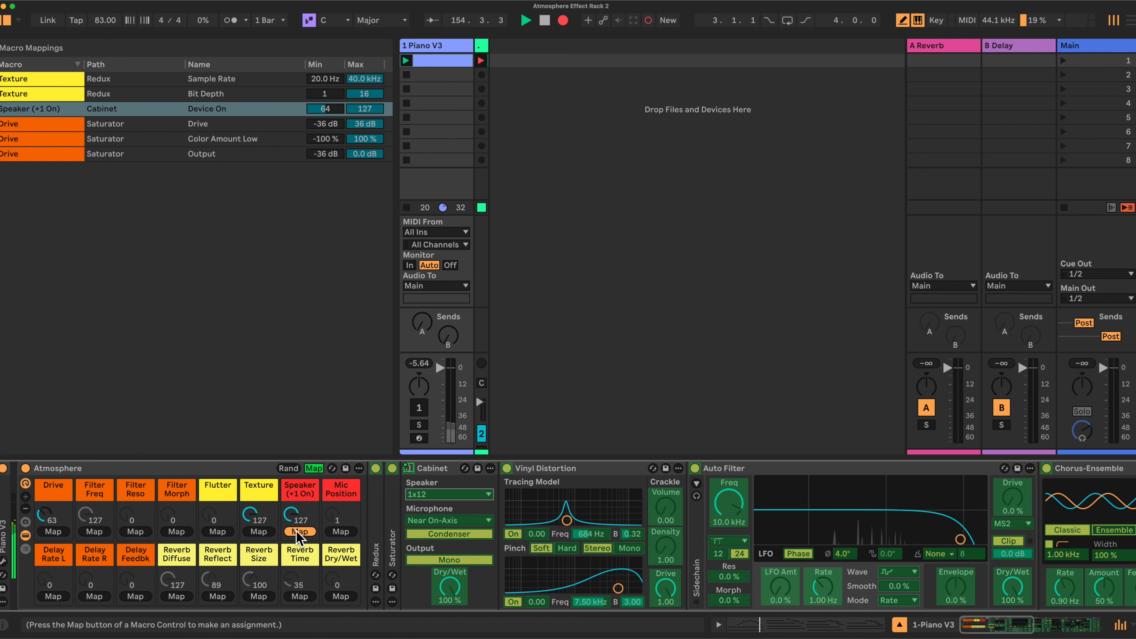
click(448, 494)
click(436, 520)
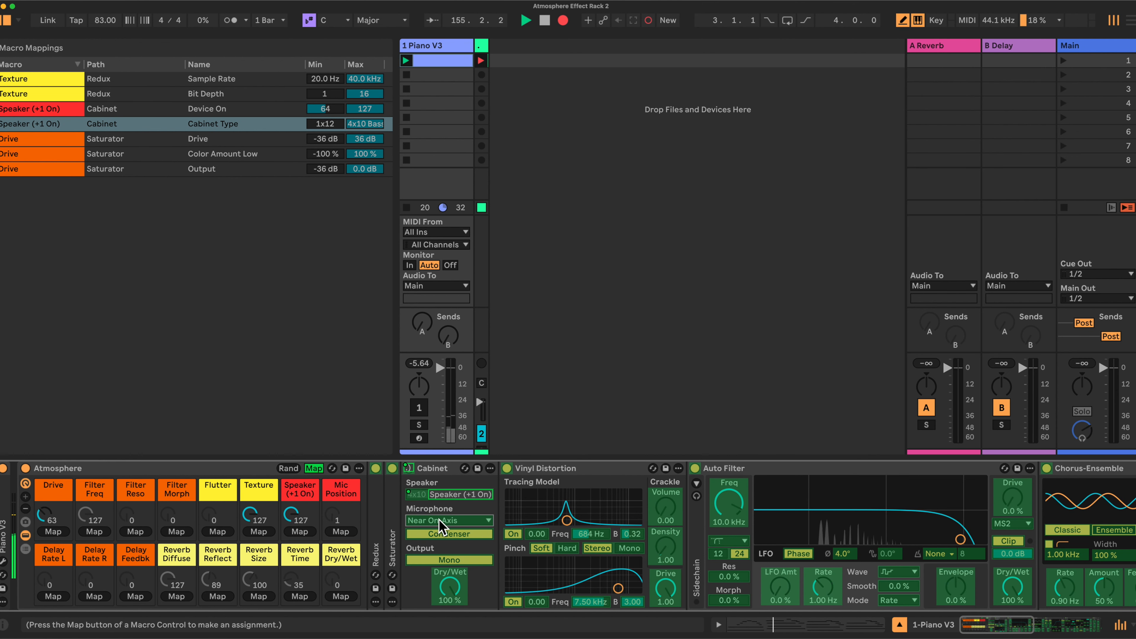
click(340, 533)
double_click(441, 466)
Map the Vinyl Distortion's Drive and Crackle Volume to the Texture macro, and fold the device.
click(465, 468)
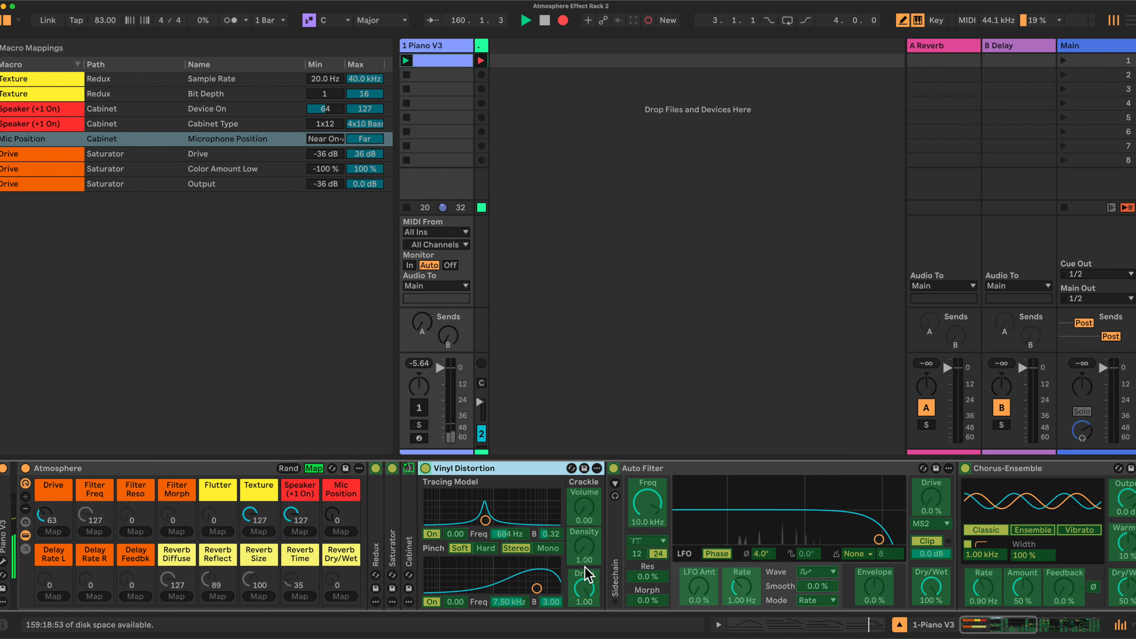
click(583, 590)
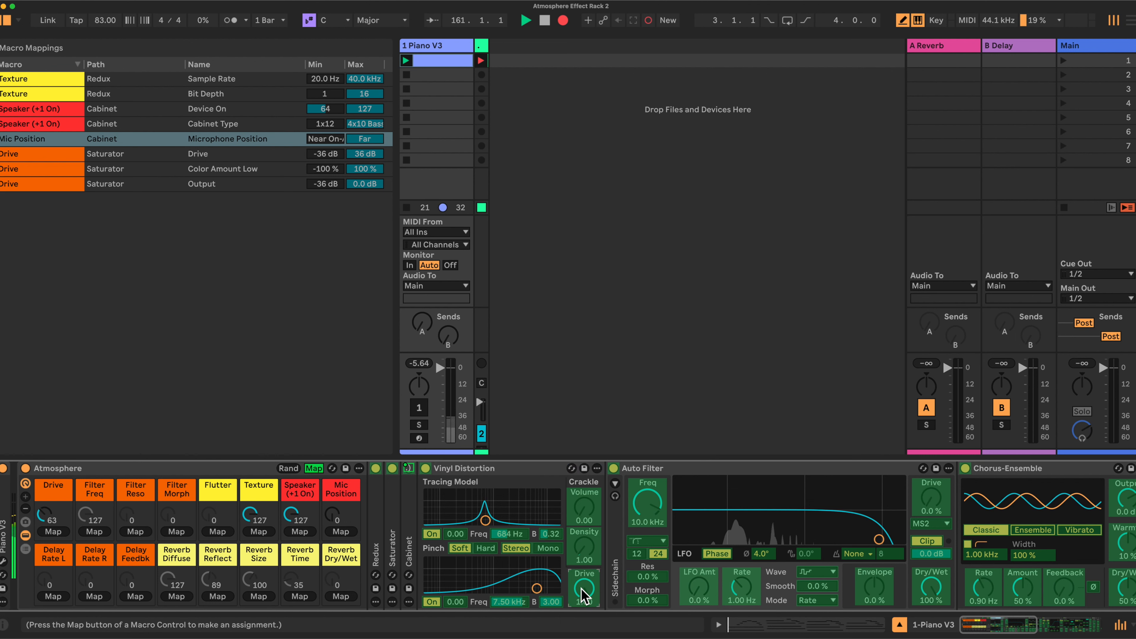
click(258, 532)
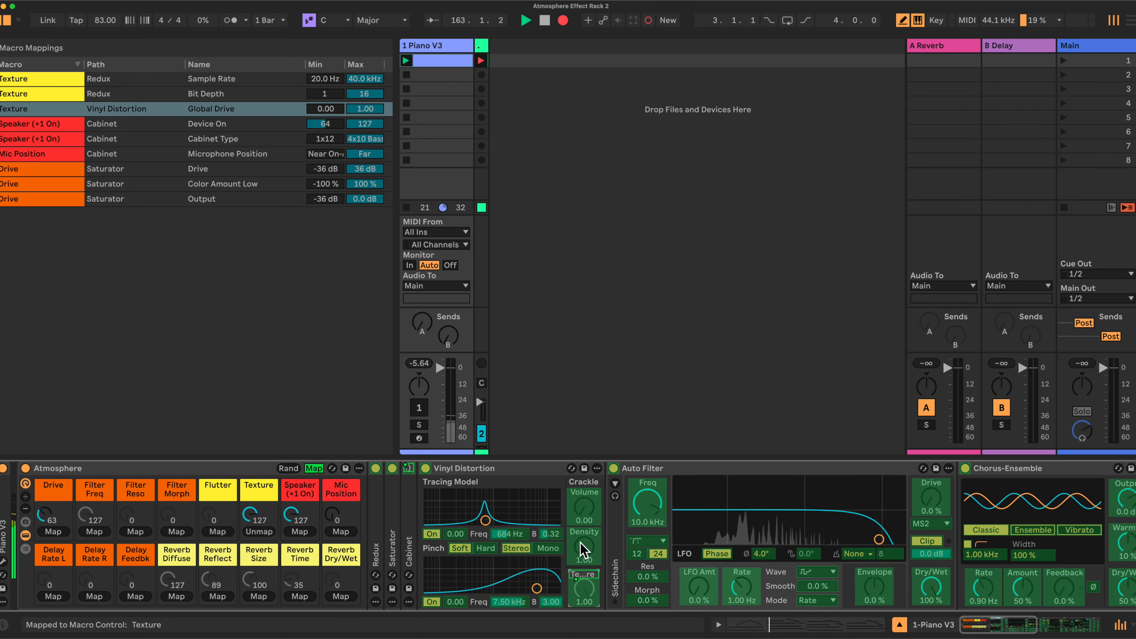
click(590, 512)
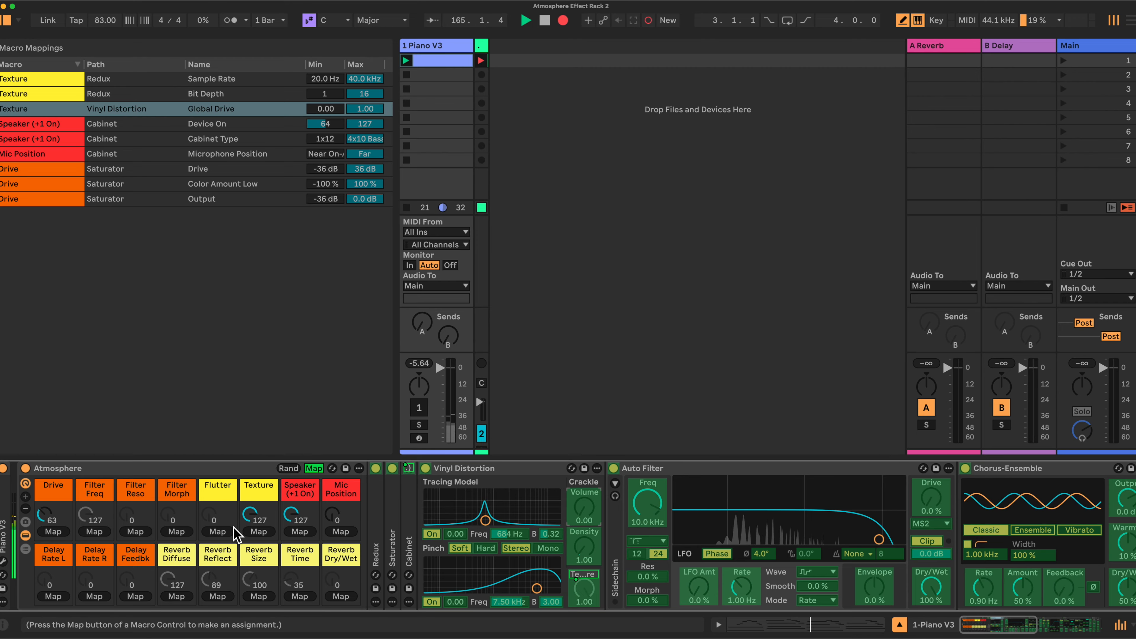
click(258, 532)
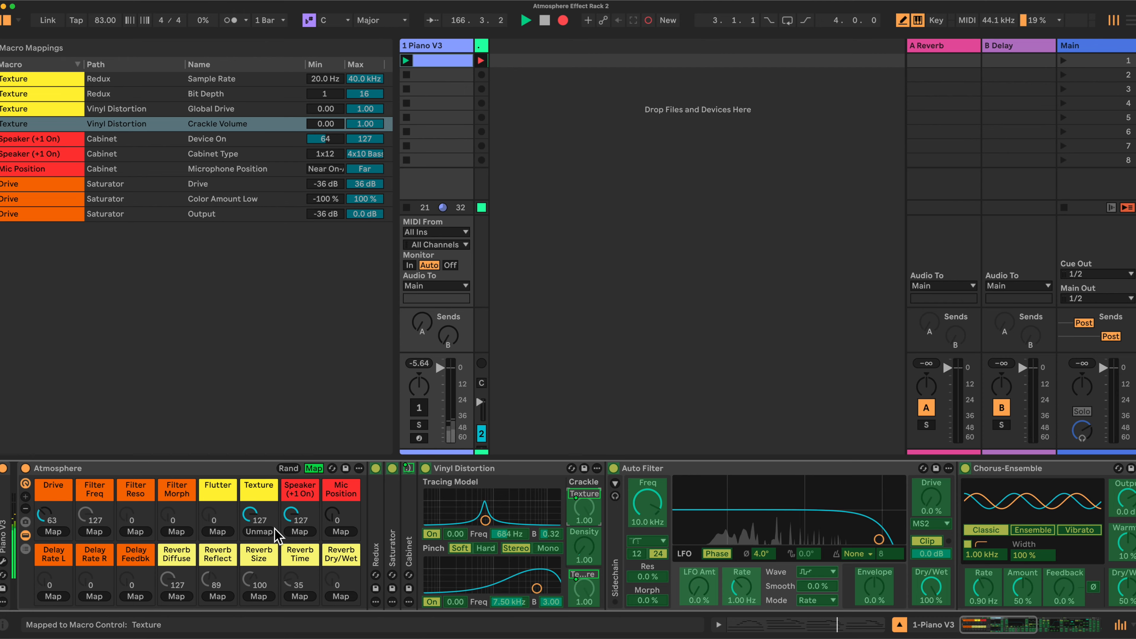
double_click(477, 468)
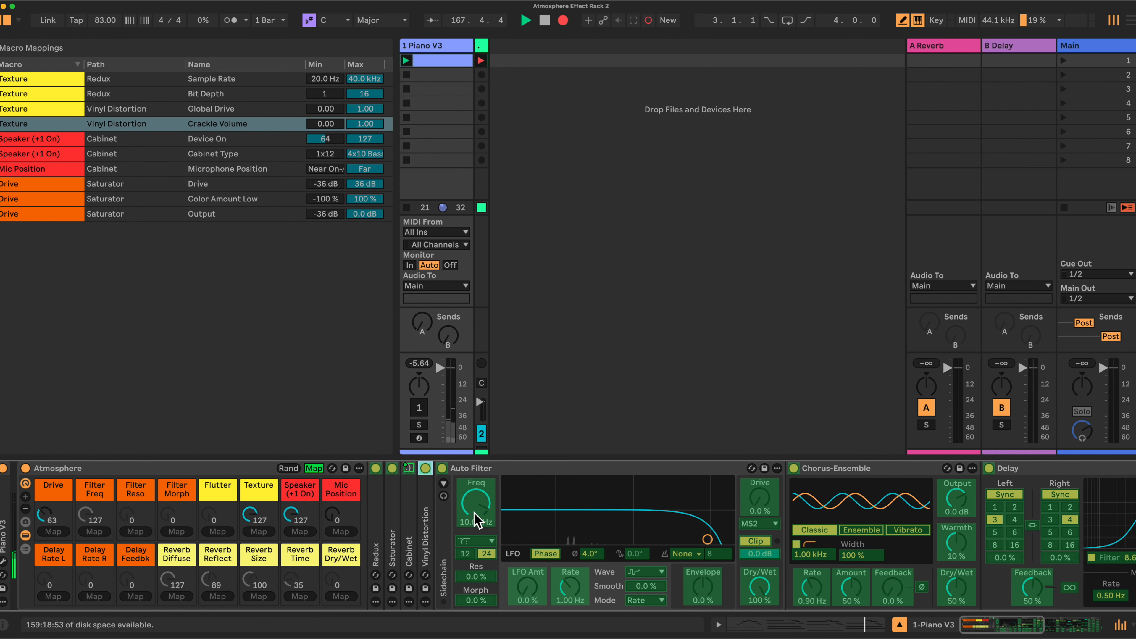
Map the Auto Filter's Freq, Res and Morph to the Filter Freq, Filter Reso and Filter Morph macros.
click(476, 502)
click(94, 531)
click(476, 577)
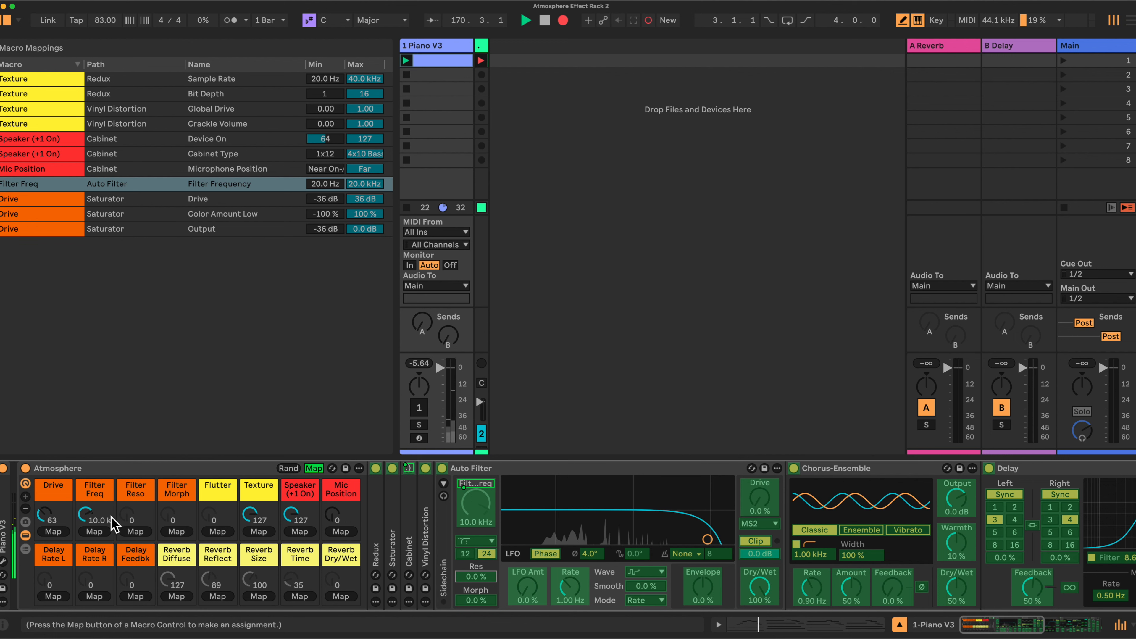
click(135, 532)
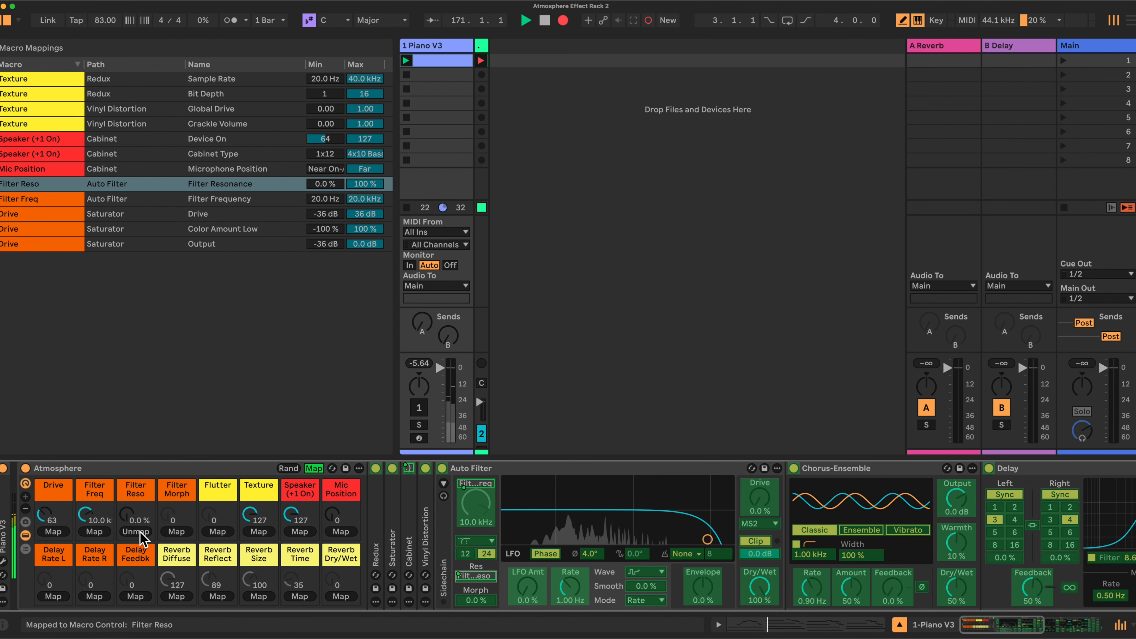
click(475, 601)
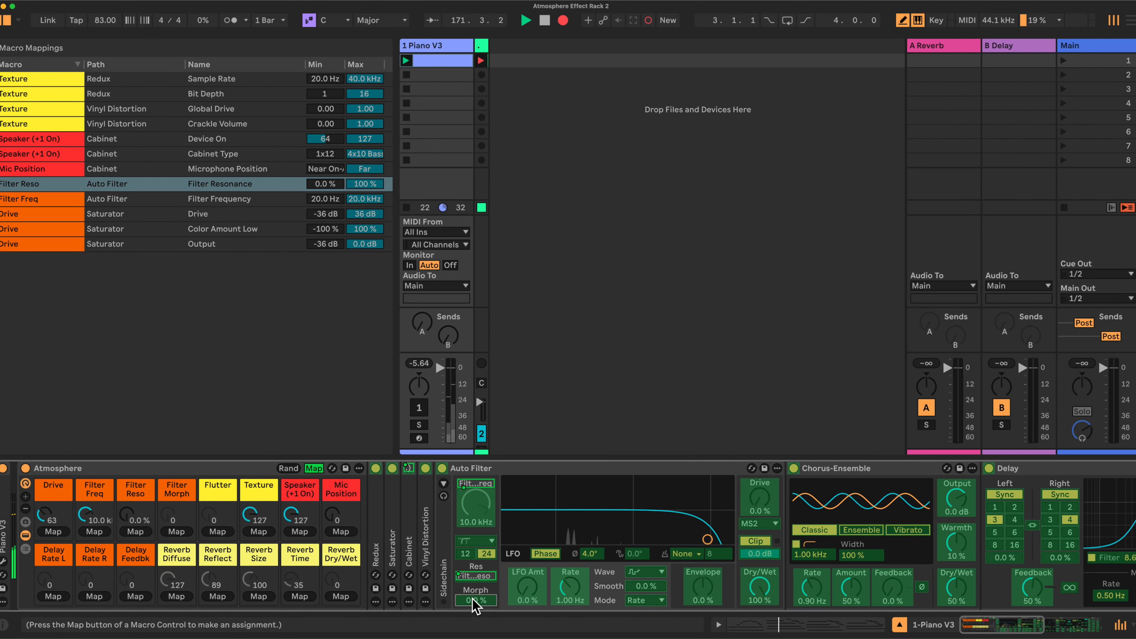
click(179, 532)
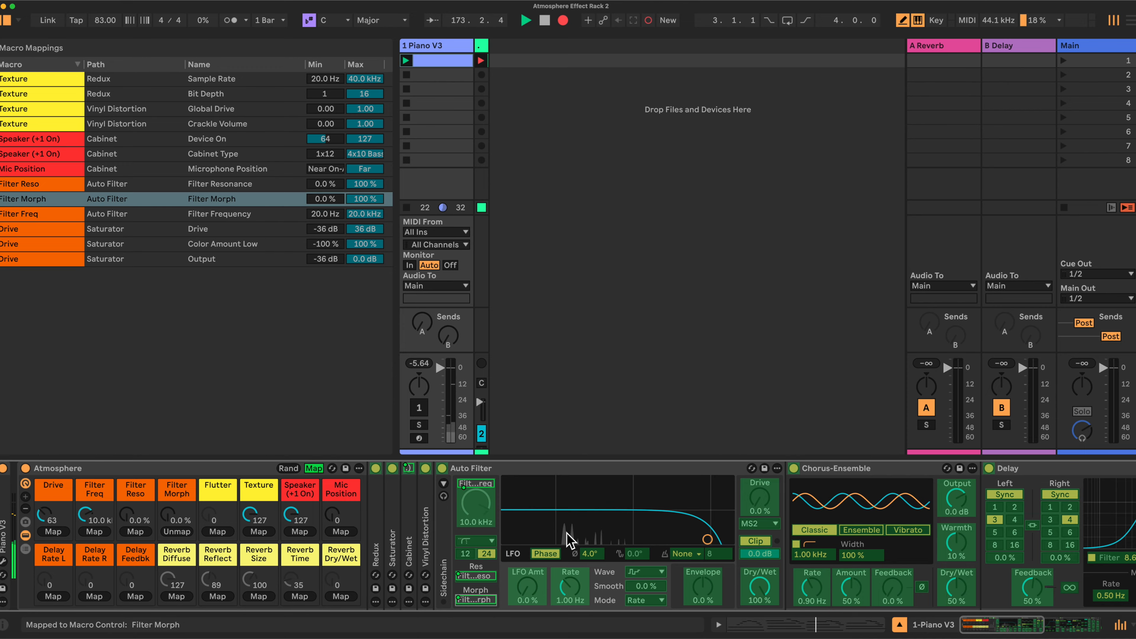
Map the Auto Filter's Drive to the Drive macro and its LFO Amt, Rate and Smooth to Flutter, and fold the device.
click(758, 497)
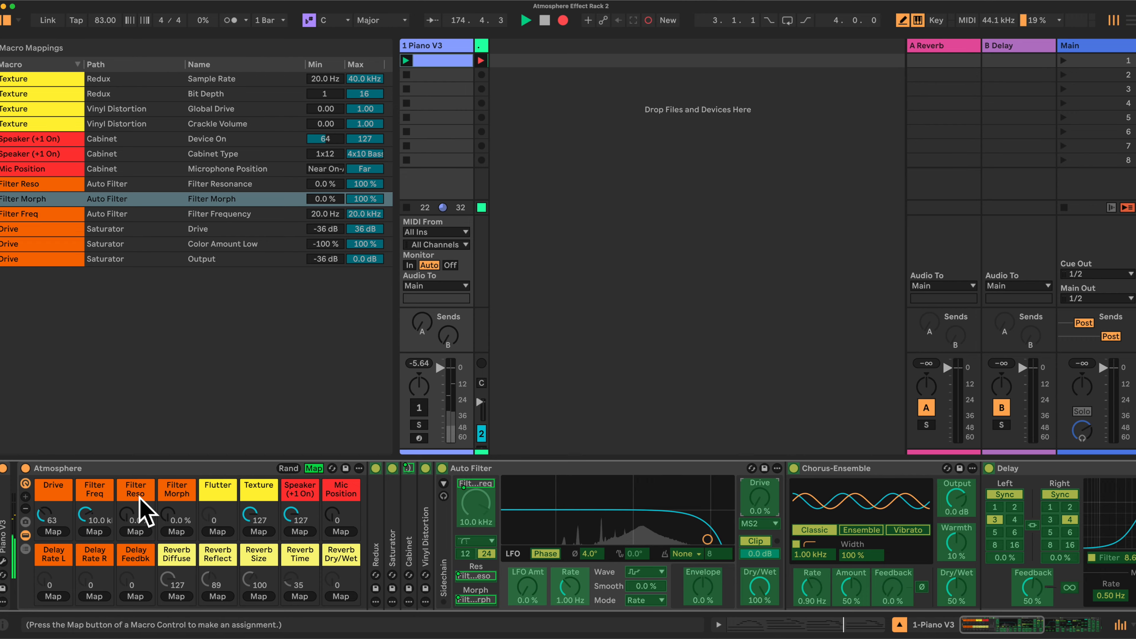
click(53, 532)
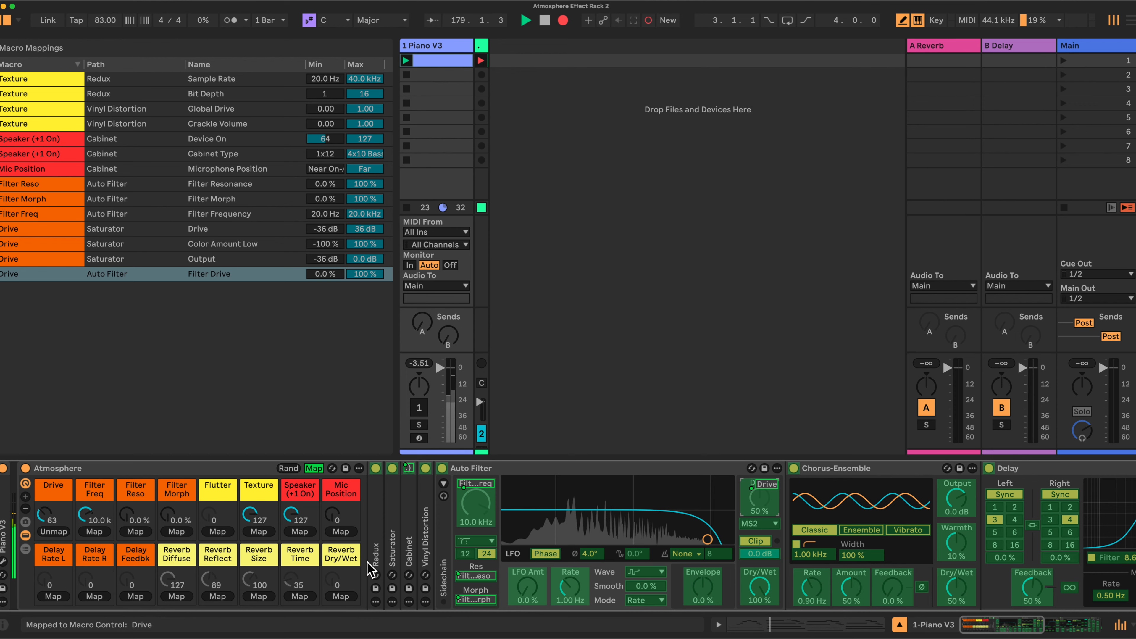
click(217, 532)
click(527, 587)
click(570, 587)
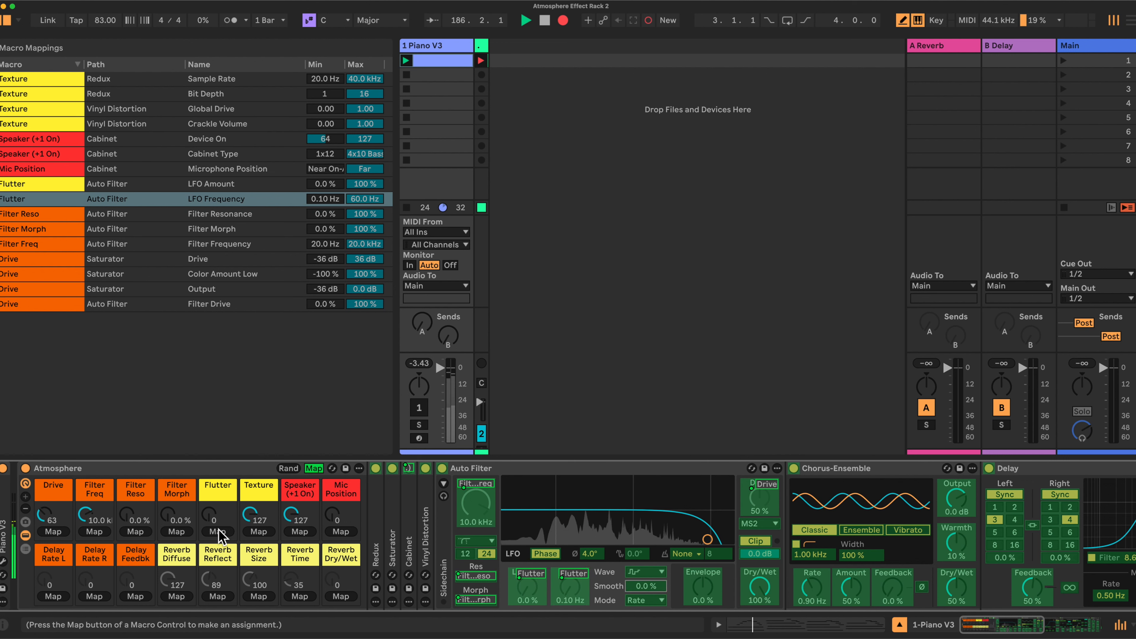
click(647, 586)
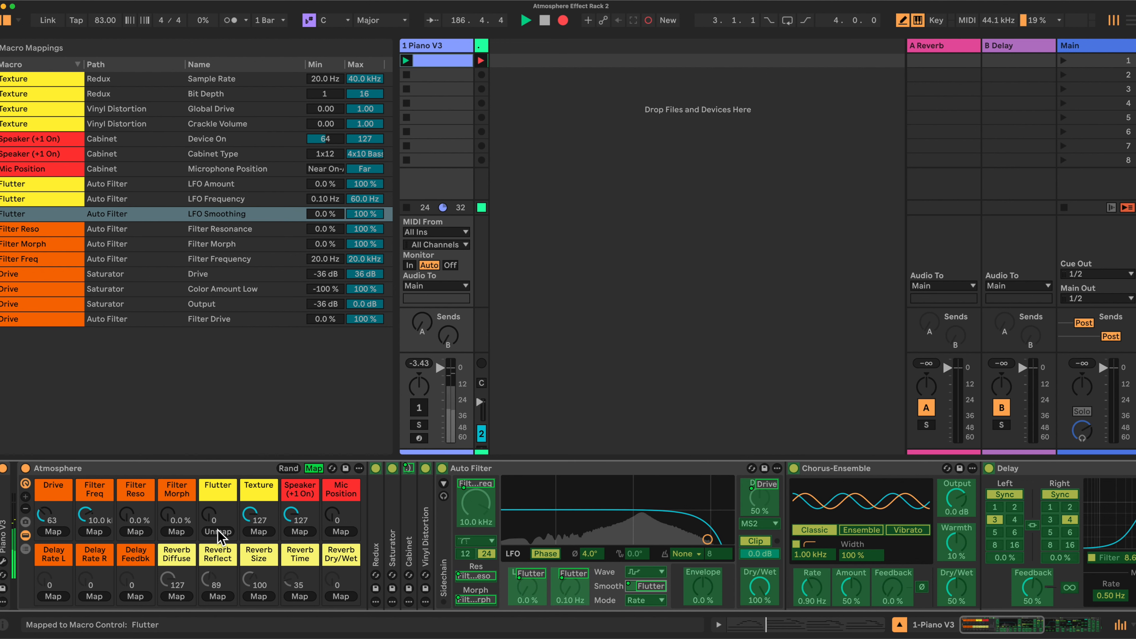
double_click(471, 469)
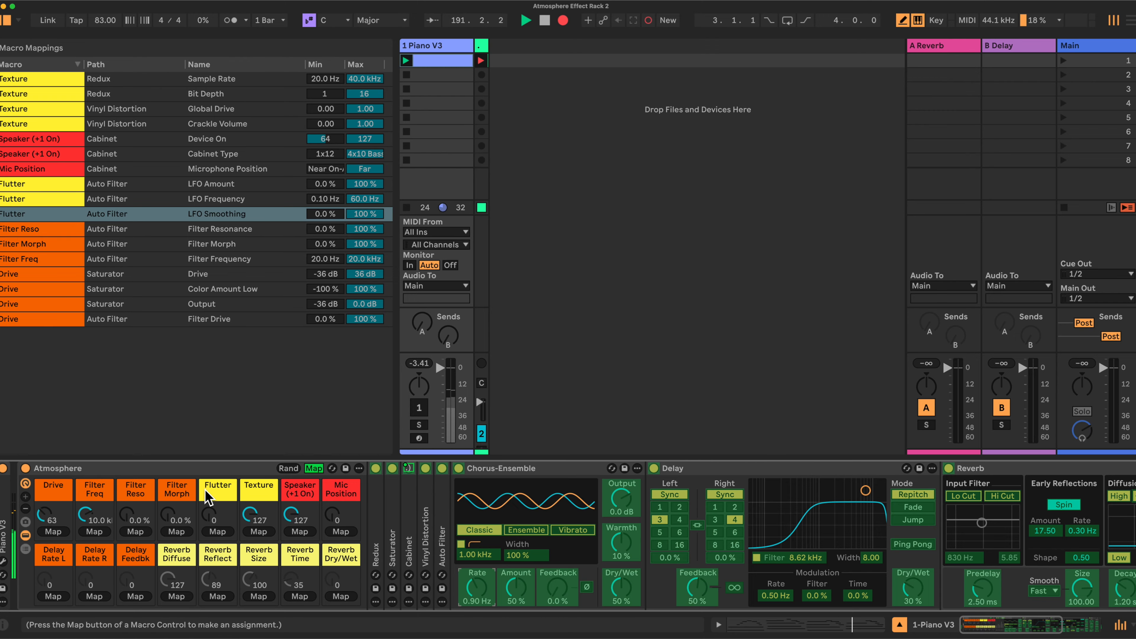
Map the Chorus-Ensemble's Rate, Amount and Width to the Flutter macro.
click(216, 532)
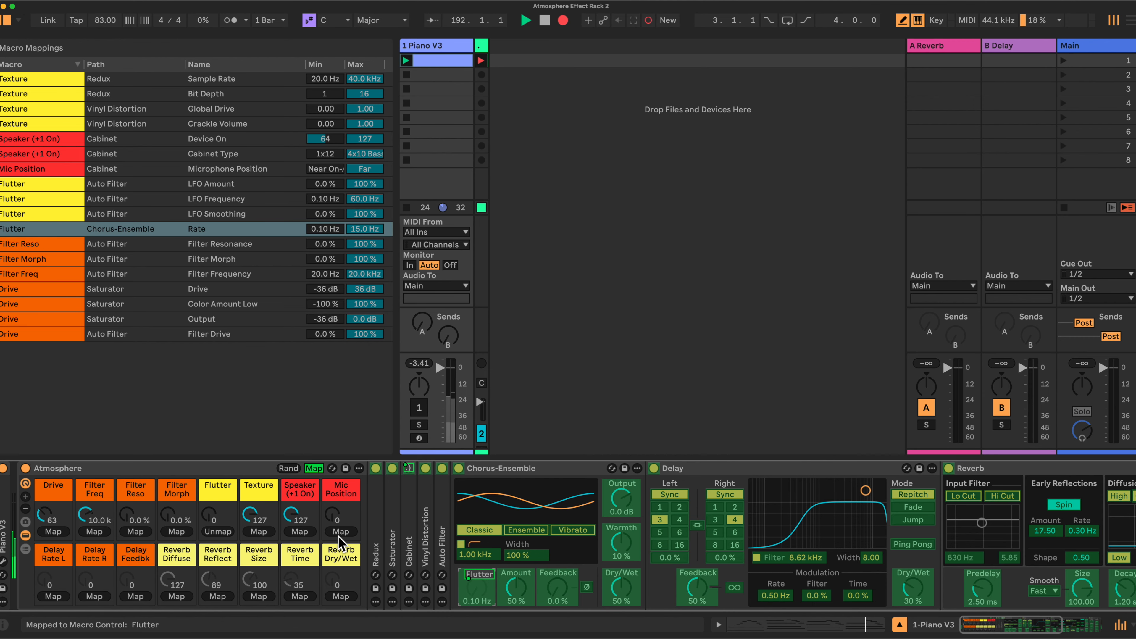
click(520, 590)
click(216, 532)
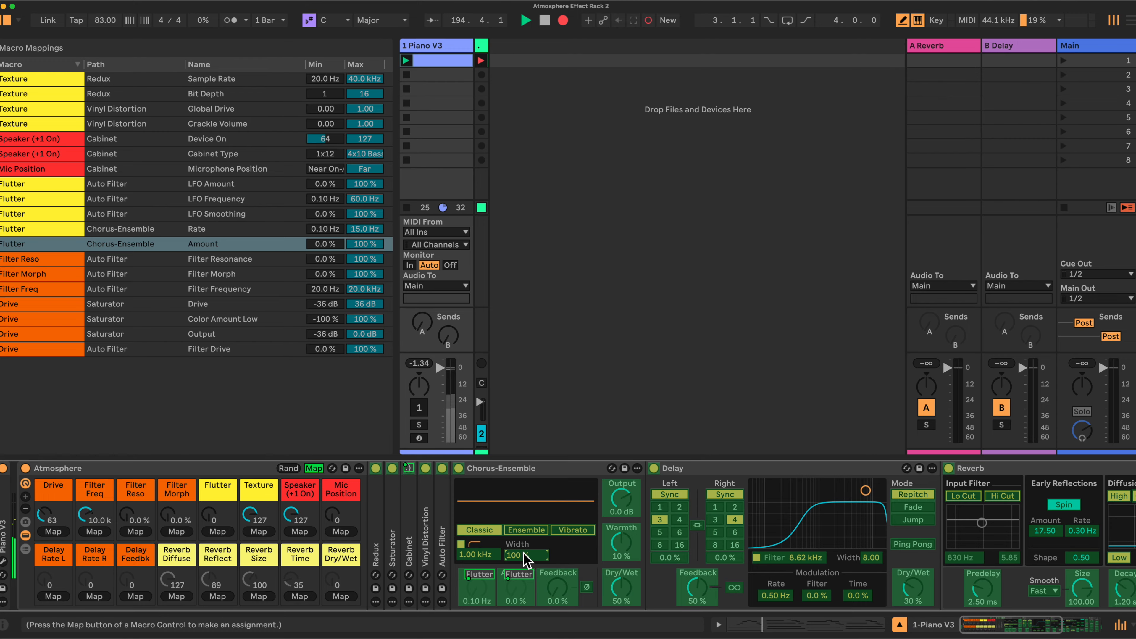
click(218, 532)
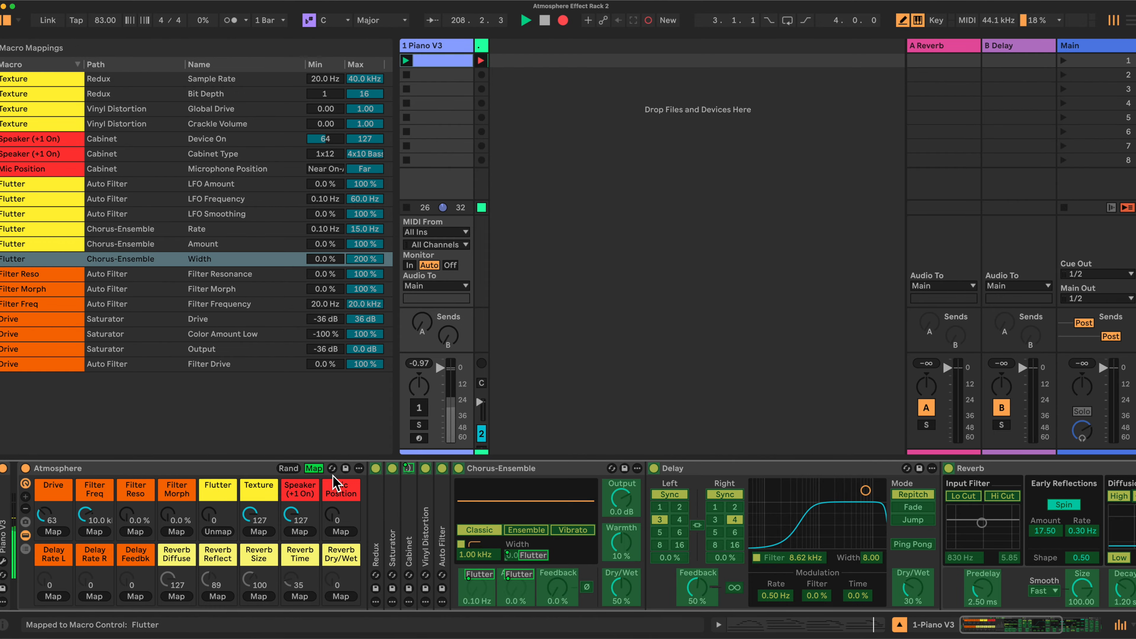
Leave macro mapping mode and set the Chorus-Ensemble's Feedback to 10 %.
click(314, 469)
click(556, 600)
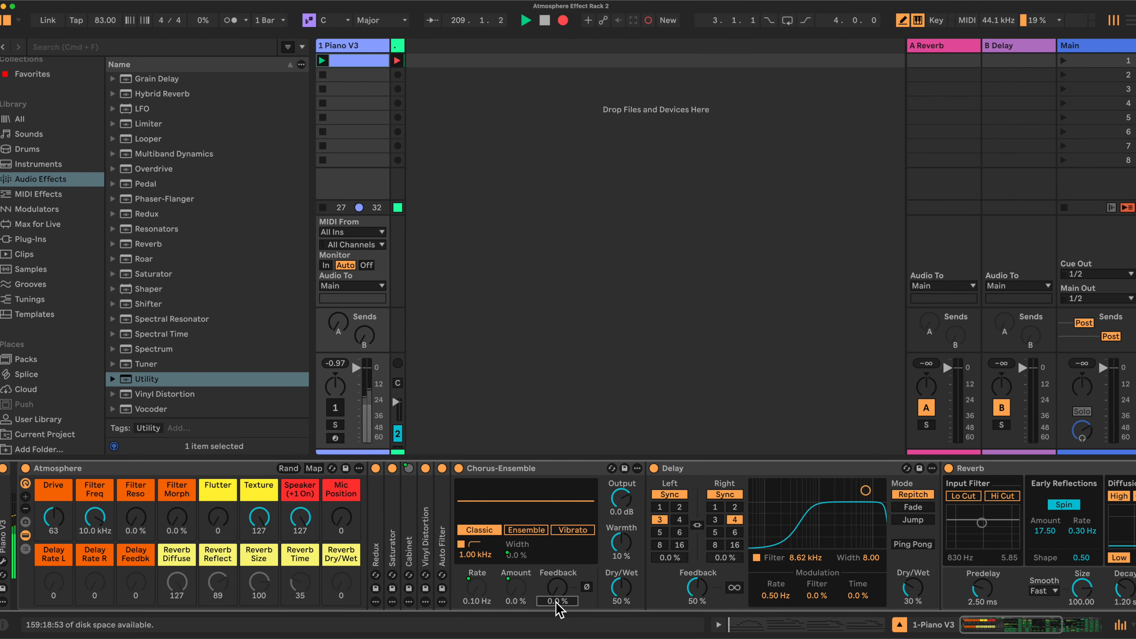
text(10)
key(Return)
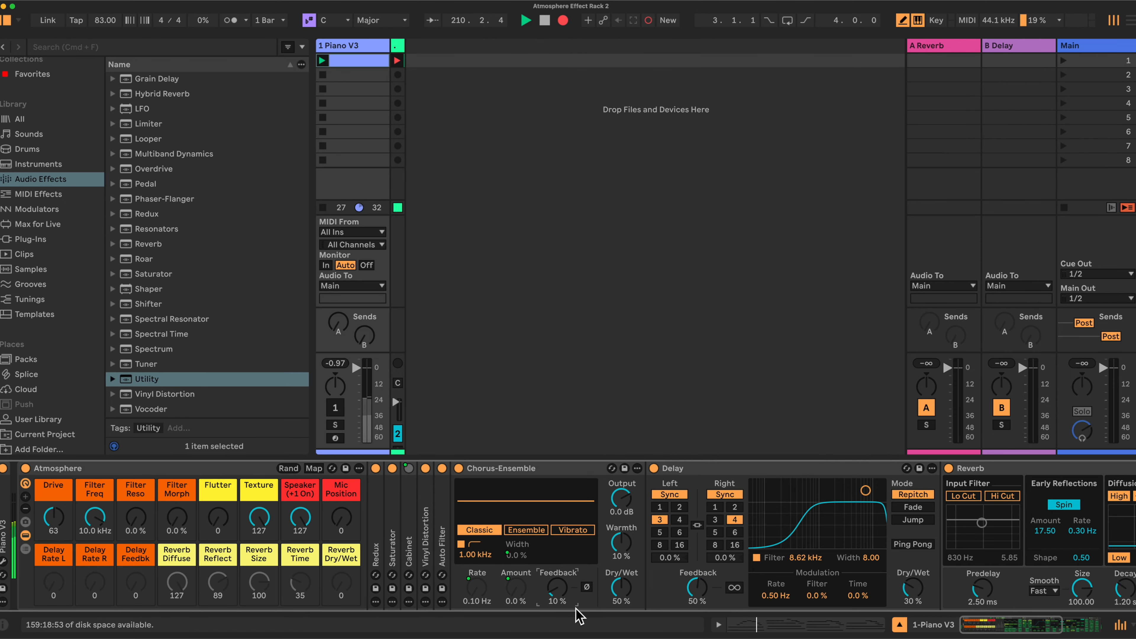
In macro mapping mode, map the Delay's left and right 16th rates and Feedback to Delay Rate L, Delay Rate R and Delay Feedbk, folding finished devices.
click(313, 468)
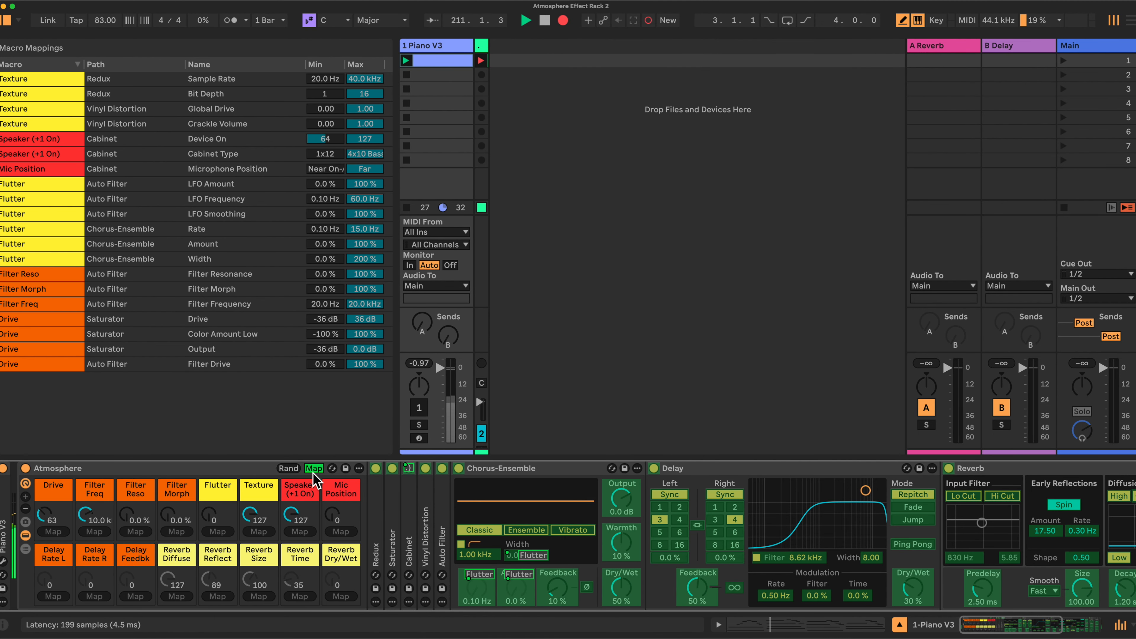
double_click(535, 469)
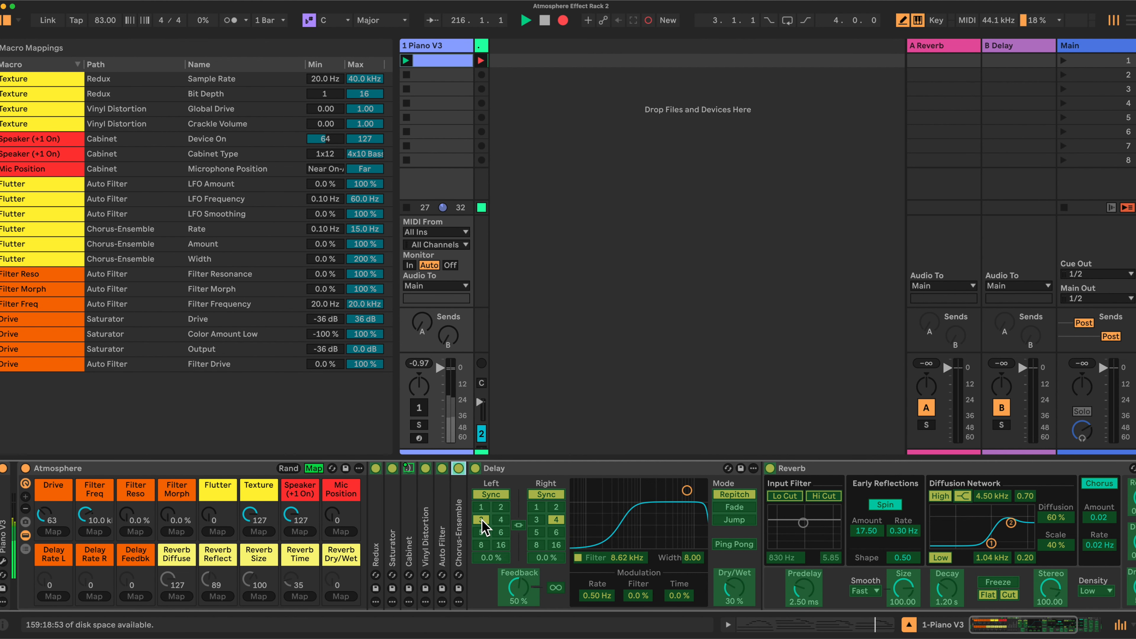
click(52, 597)
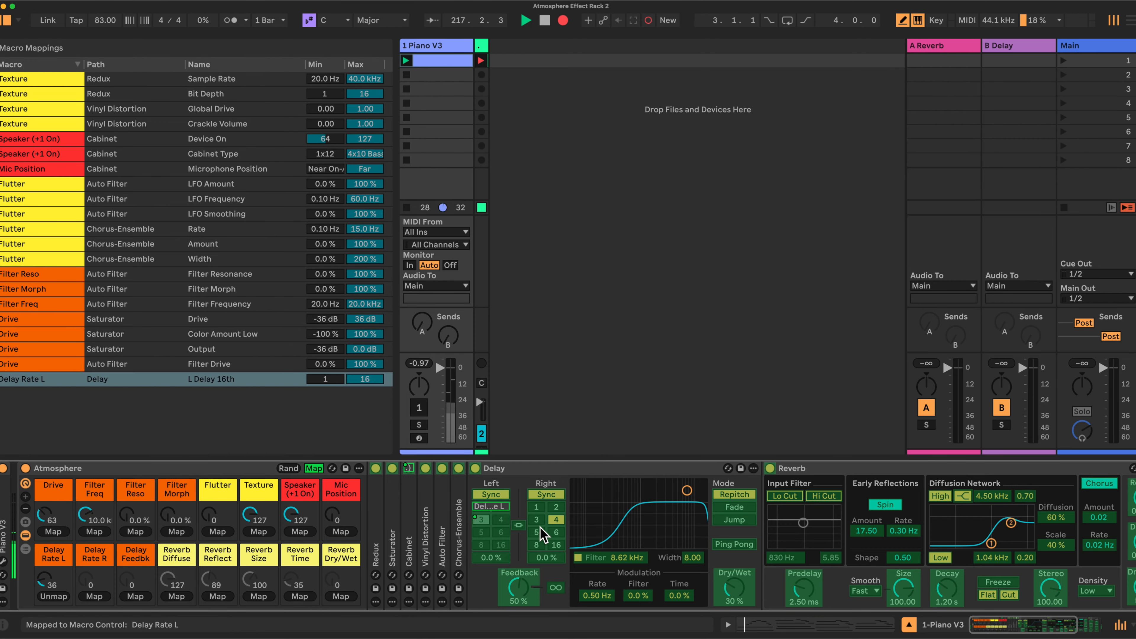
click(94, 597)
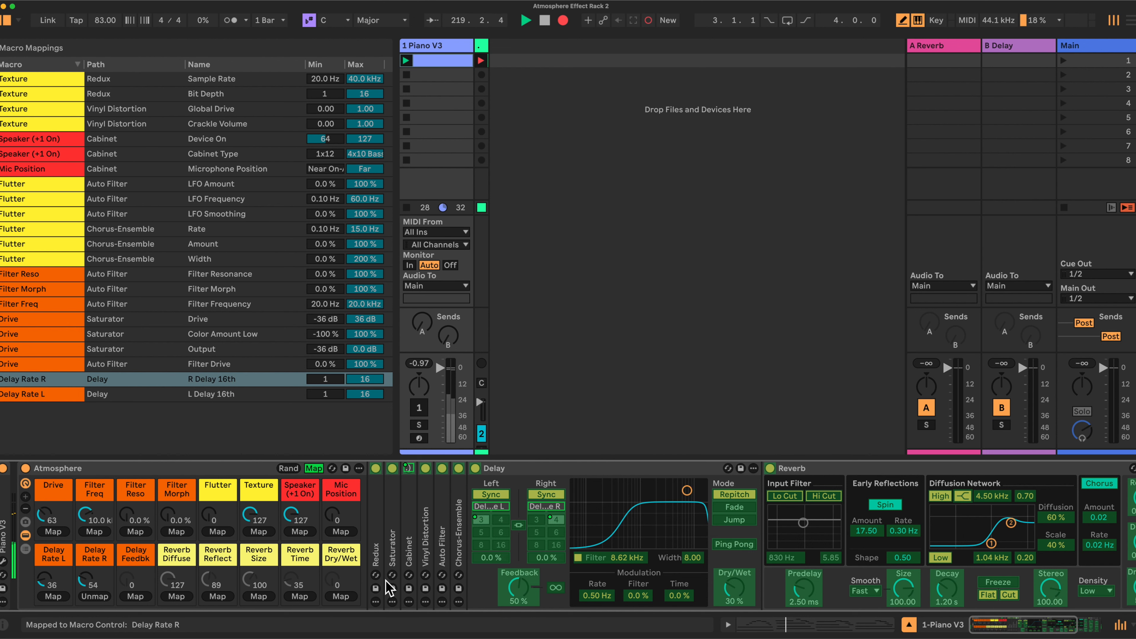
click(523, 592)
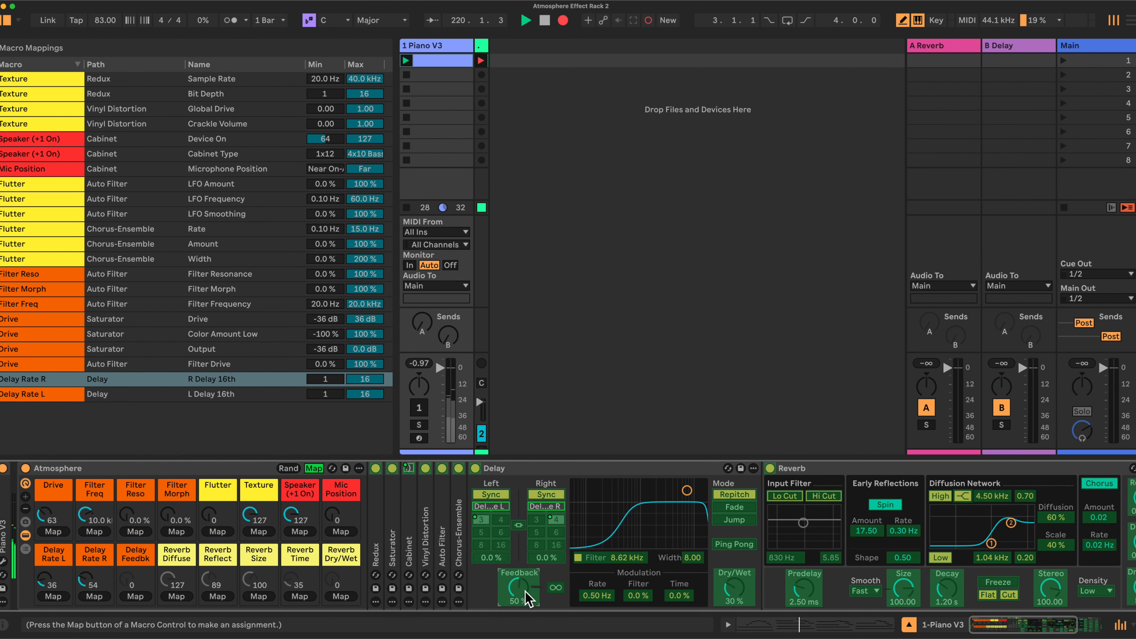
click(131, 597)
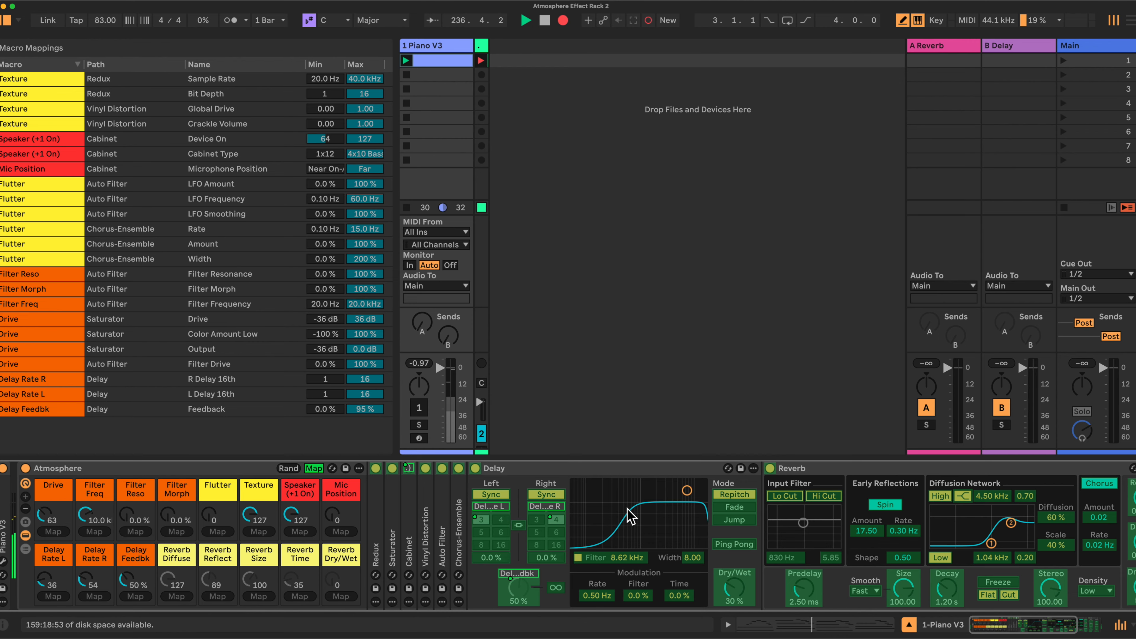
double_click(627, 467)
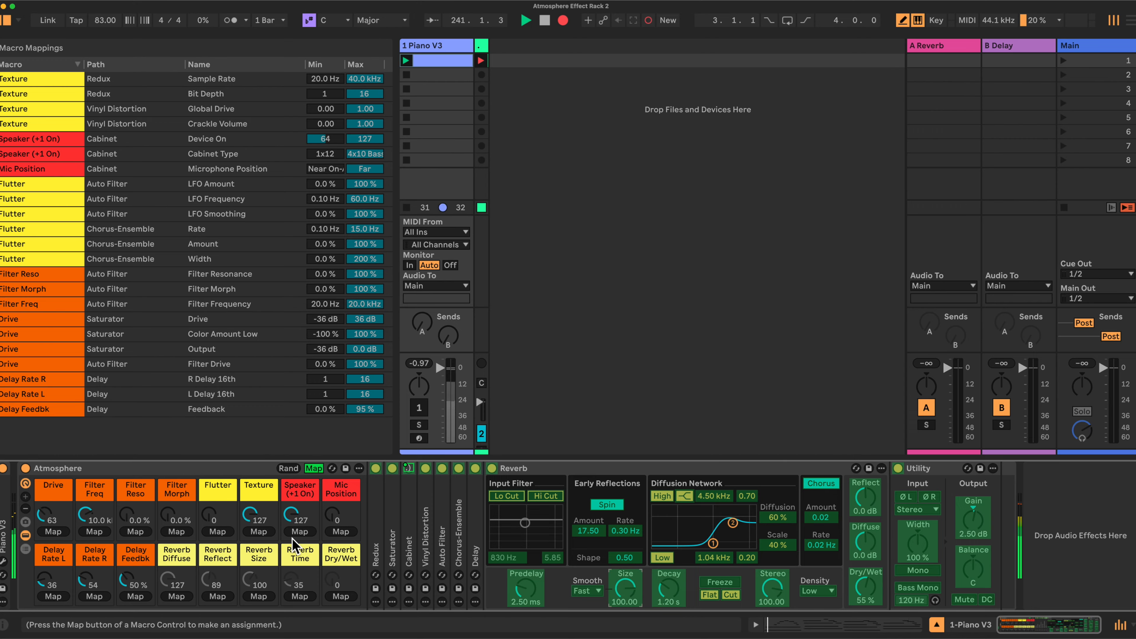
Map the Reverb's Size, Decay and Dry/Wet to the Reverb Size, Reverb Time and Reverb Dry/Wet macros.
click(259, 597)
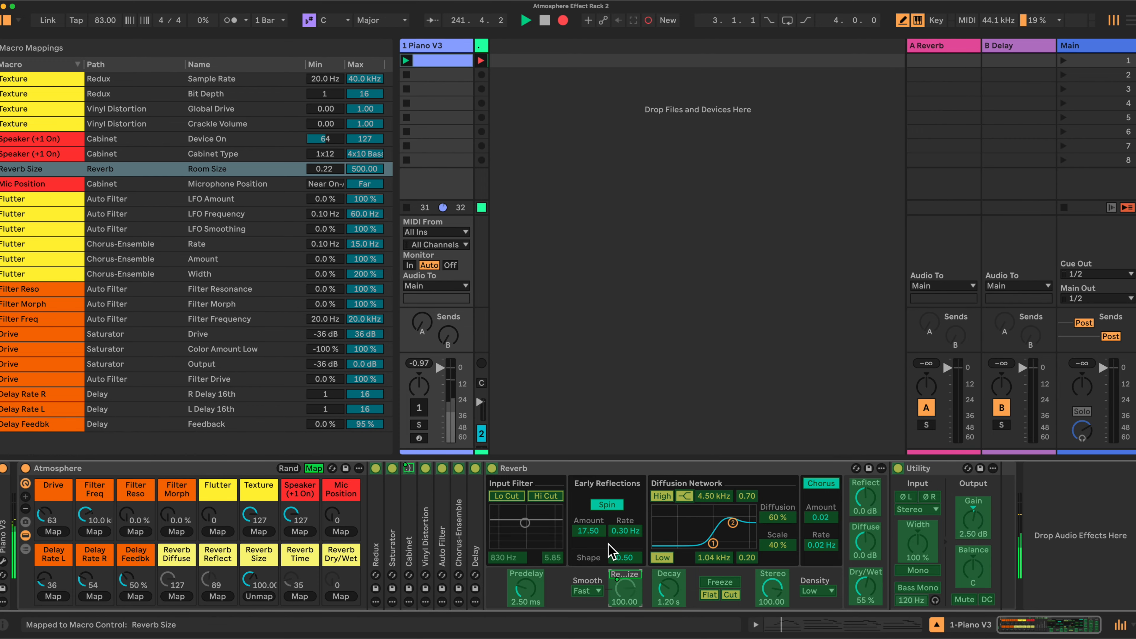
click(669, 590)
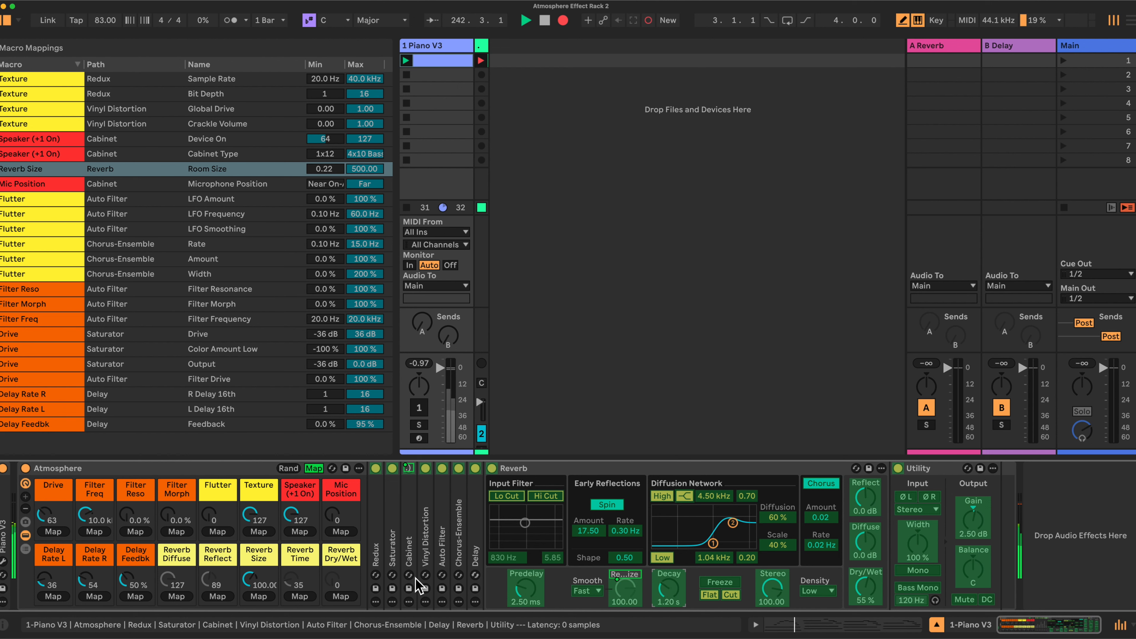
click(299, 597)
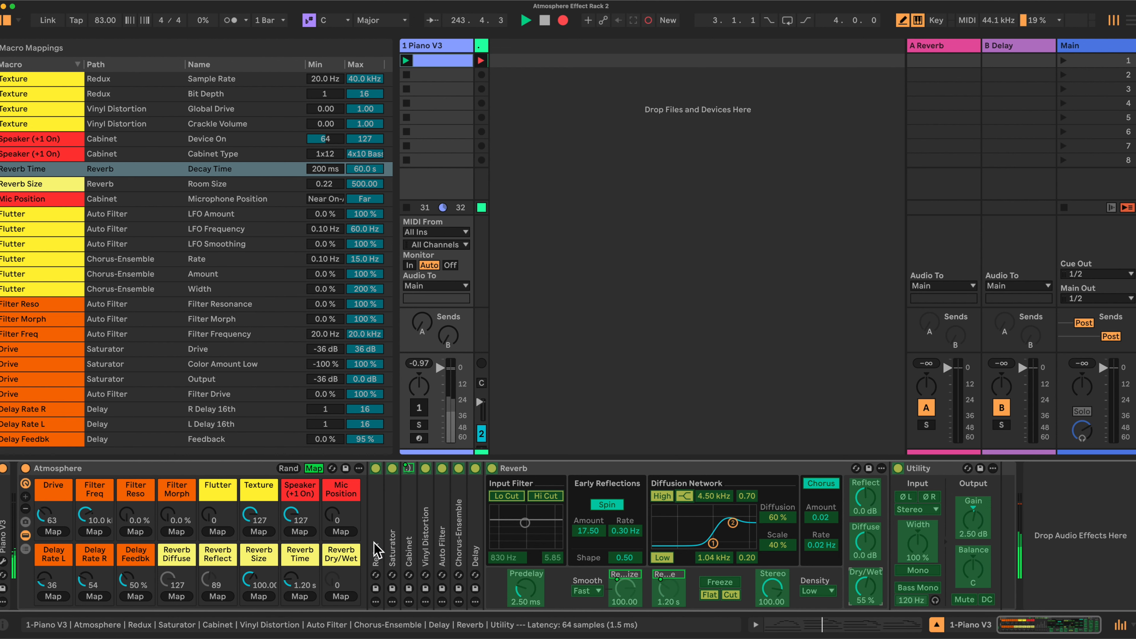
click(341, 596)
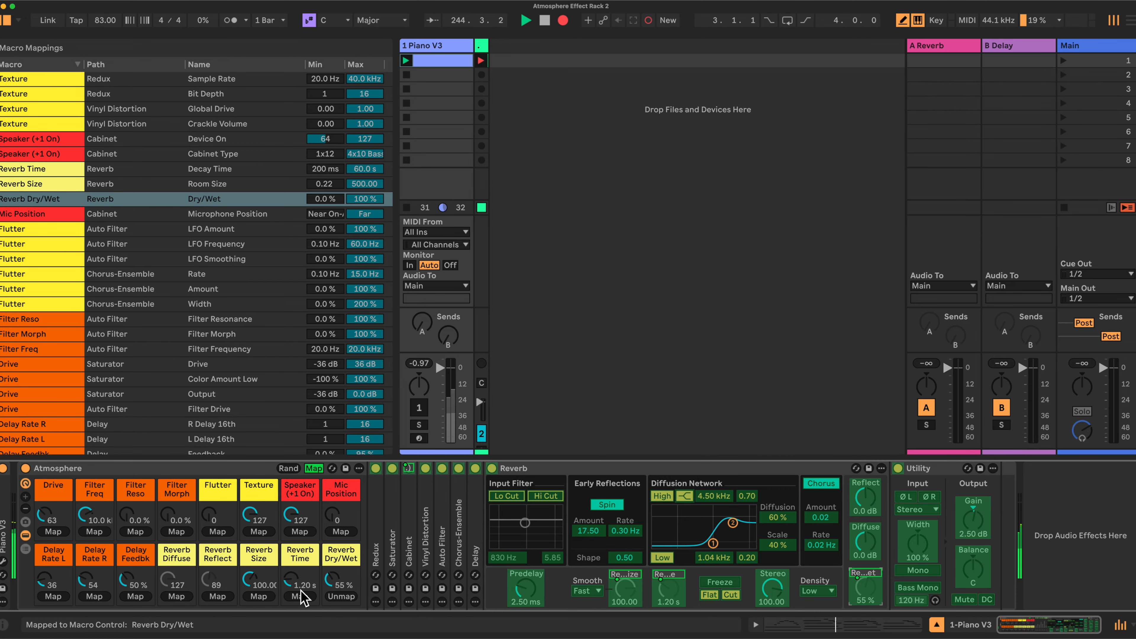
Map the Reverb's Reflect and Diffuse levels to the Reverb Reflect and Reverb Diffuse macros.
click(868, 501)
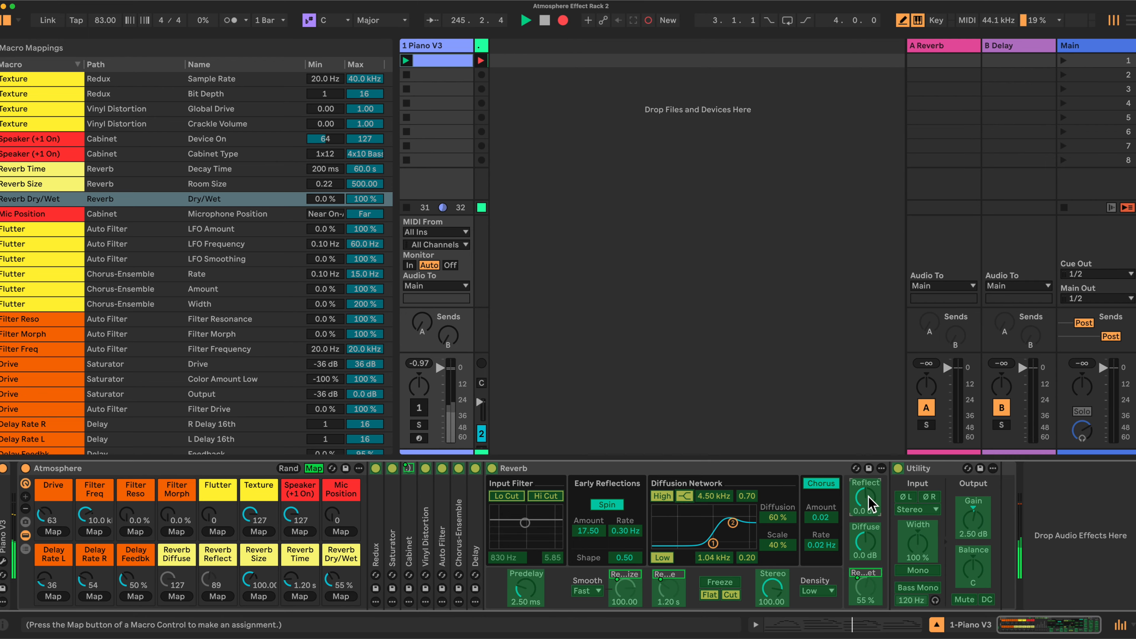
click(217, 597)
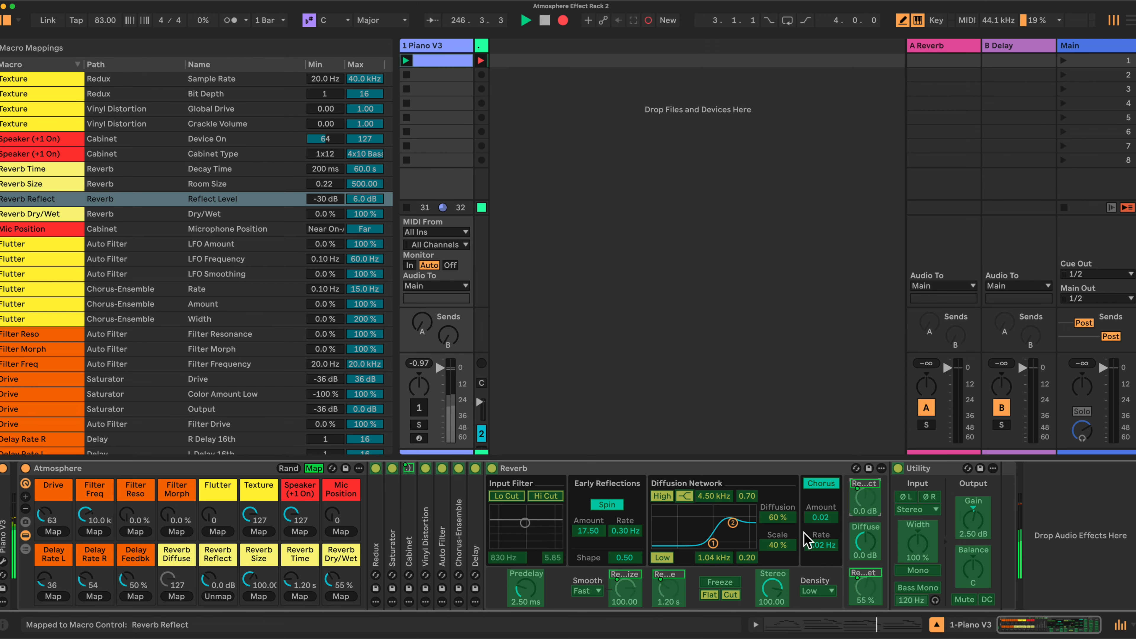
click(867, 544)
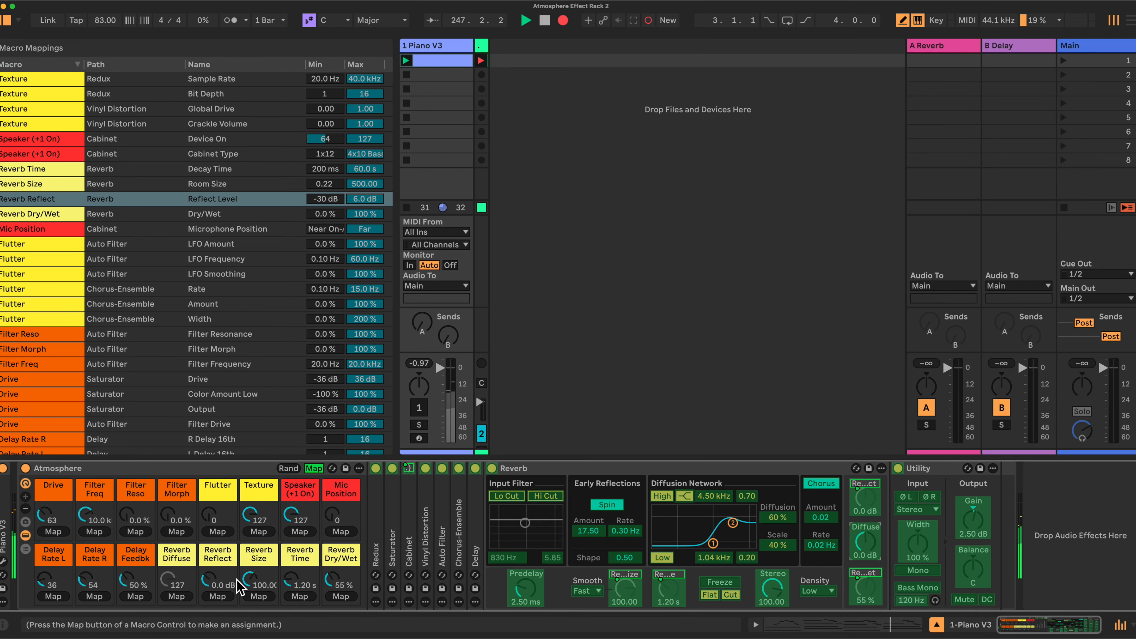
click(179, 597)
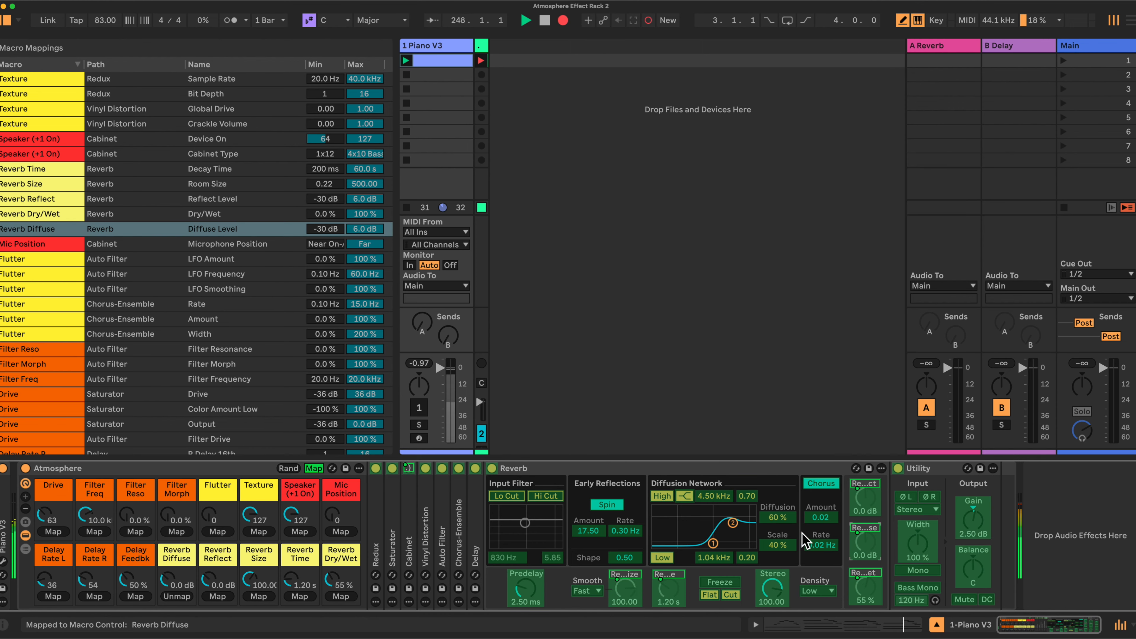
Map the Reverb's Diffusion and Scale to the Texture macro and look over the list of macro mappings.
click(778, 518)
click(258, 532)
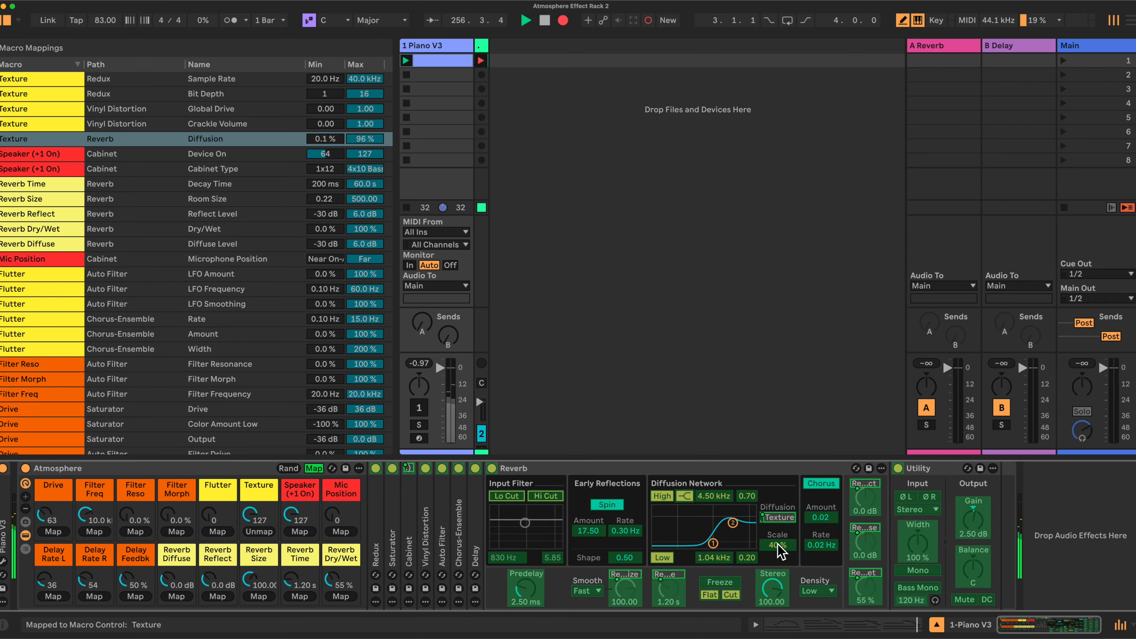
click(781, 545)
click(260, 533)
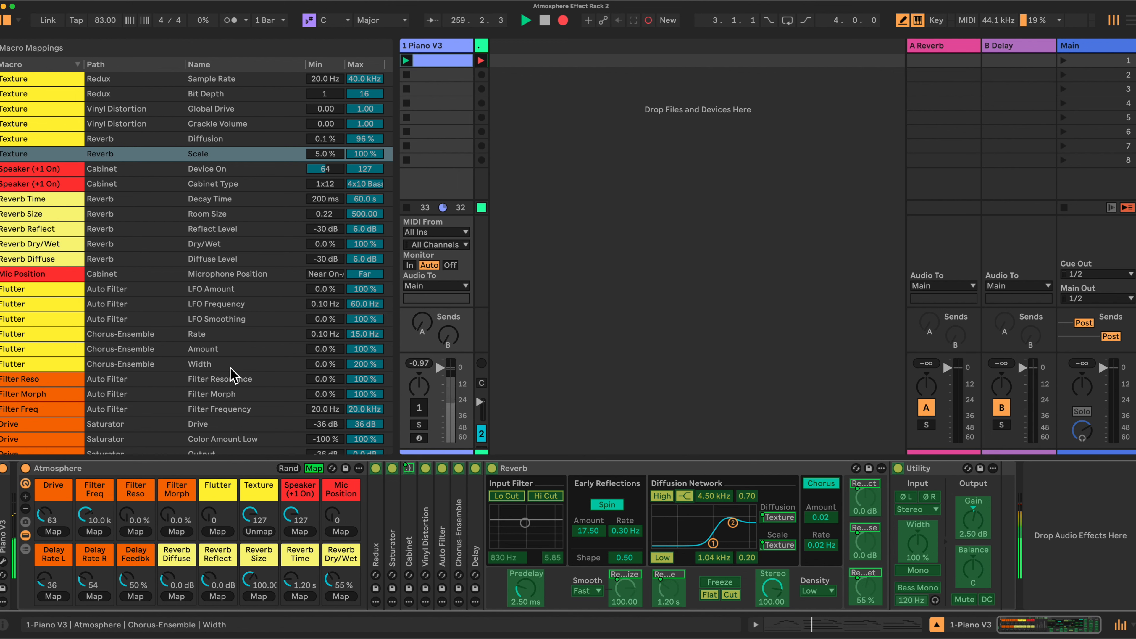
scroll(230, 372, down, 3)
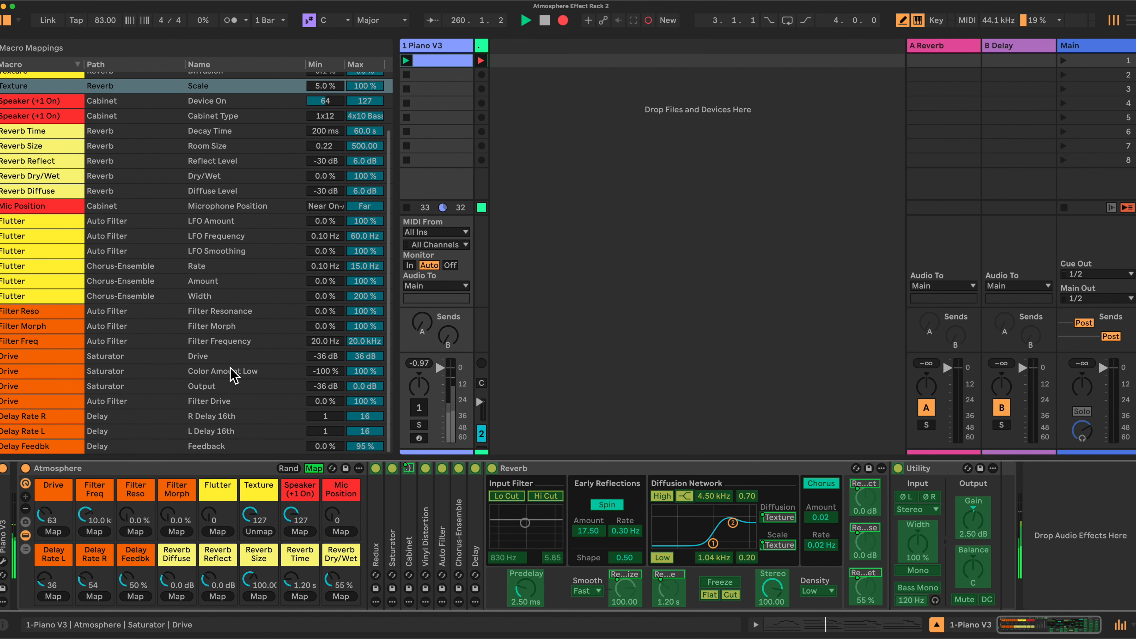
scroll(231, 374, up, 3)
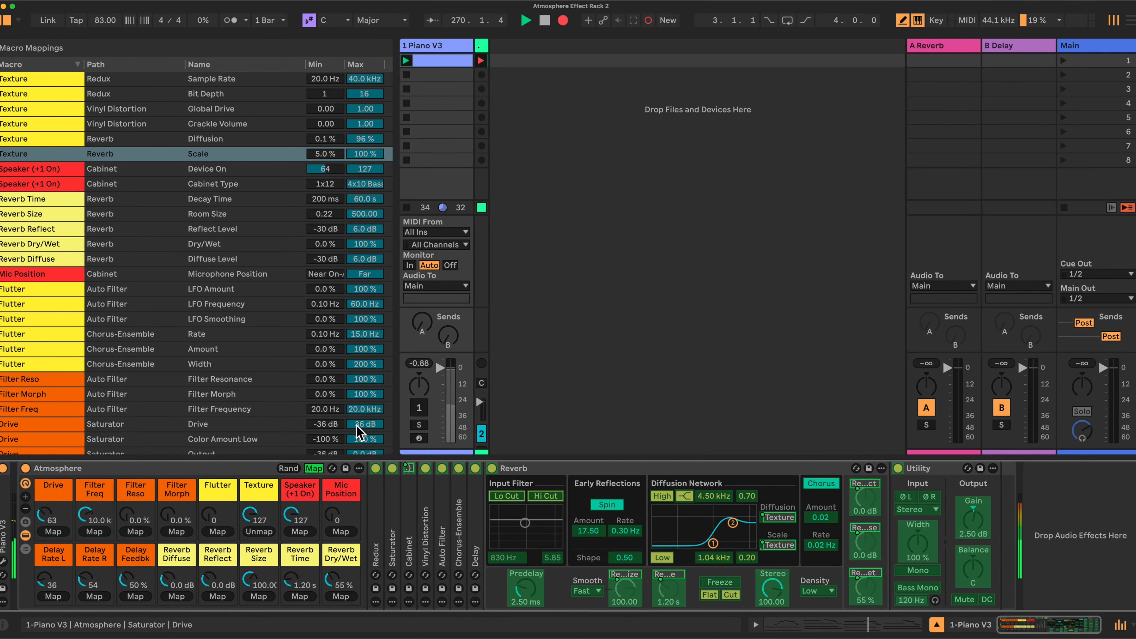
Inspect the Limiter on the Main track, locate Limiter among the audio effects, and return to the piano track's devices.
click(1103, 49)
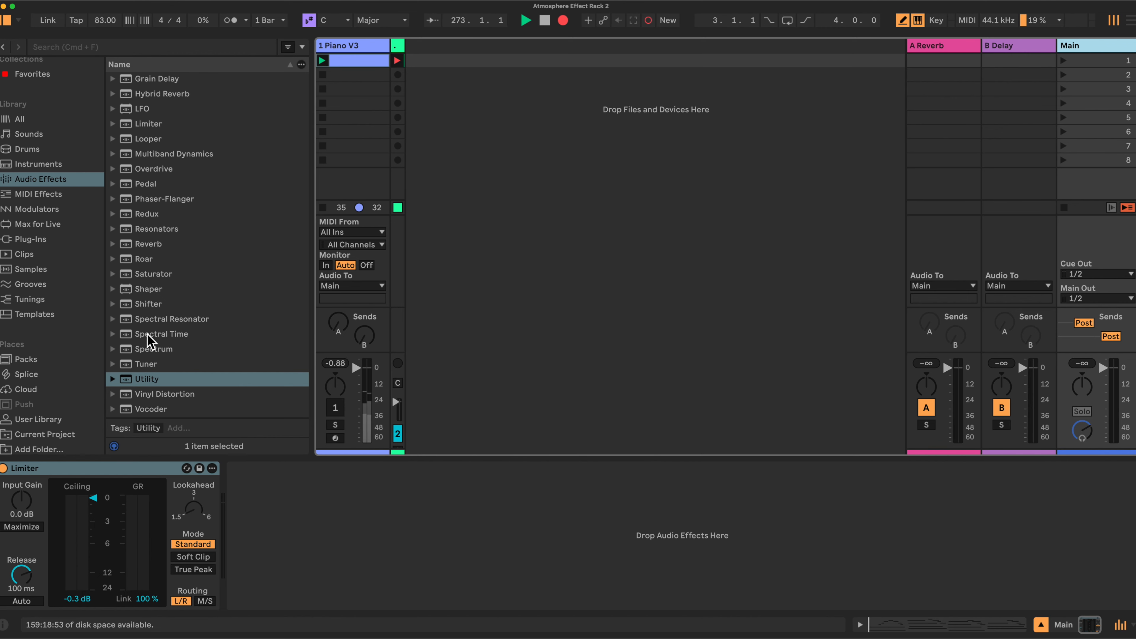
click(159, 124)
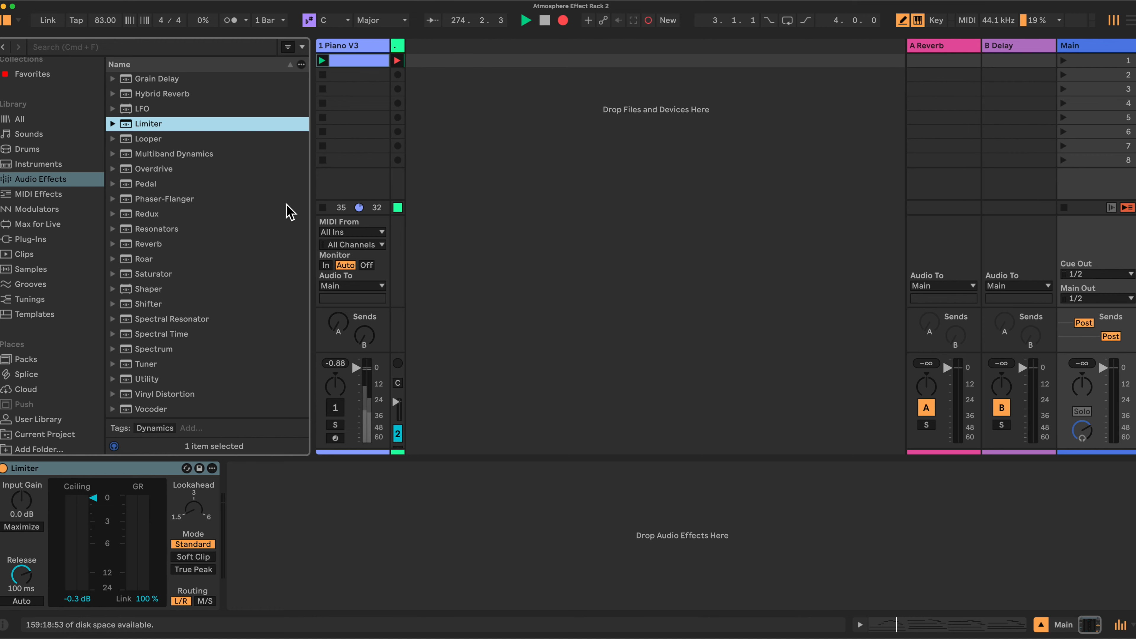
click(368, 47)
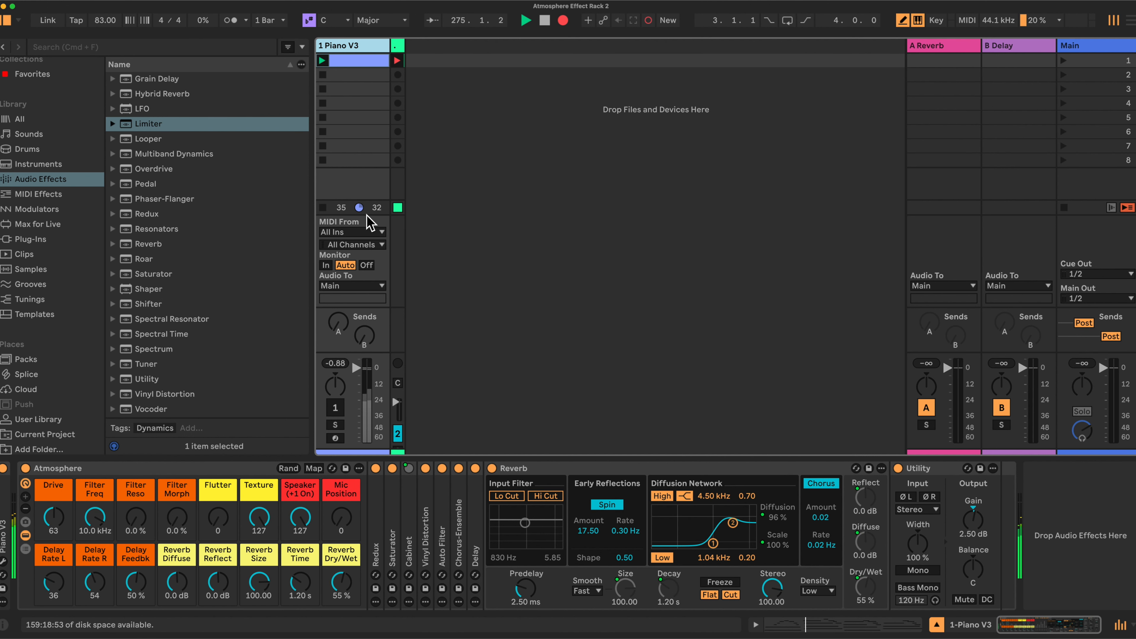
Enter macro mapping mode for the Atmosphere rack, unfold the Delay and fold the Reverb.
click(314, 469)
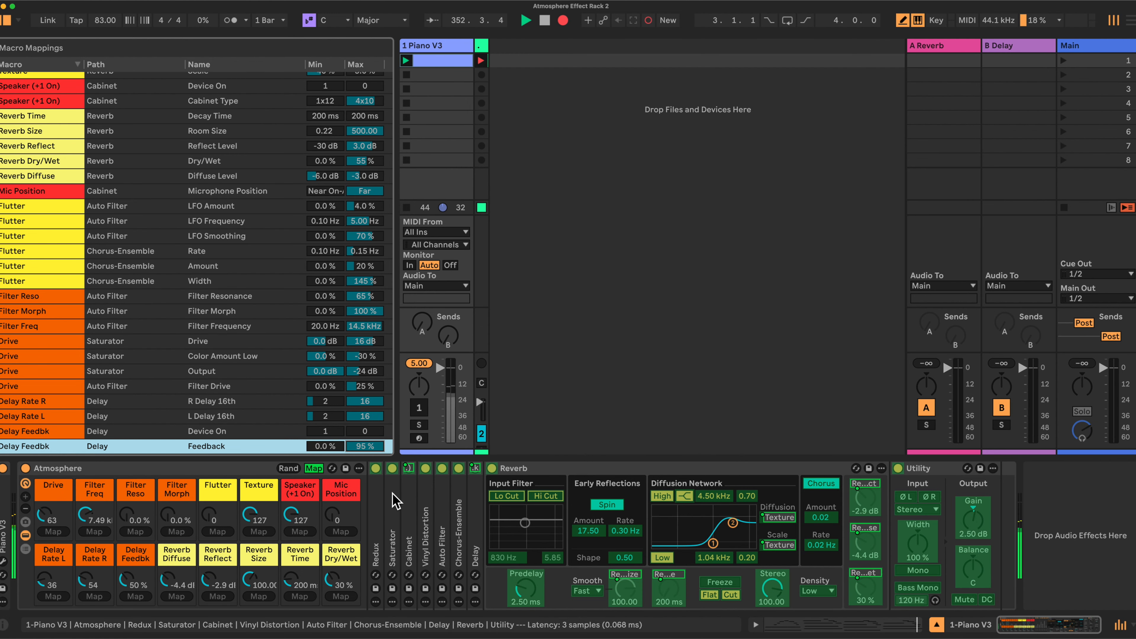
click(477, 504)
double_click(792, 469)
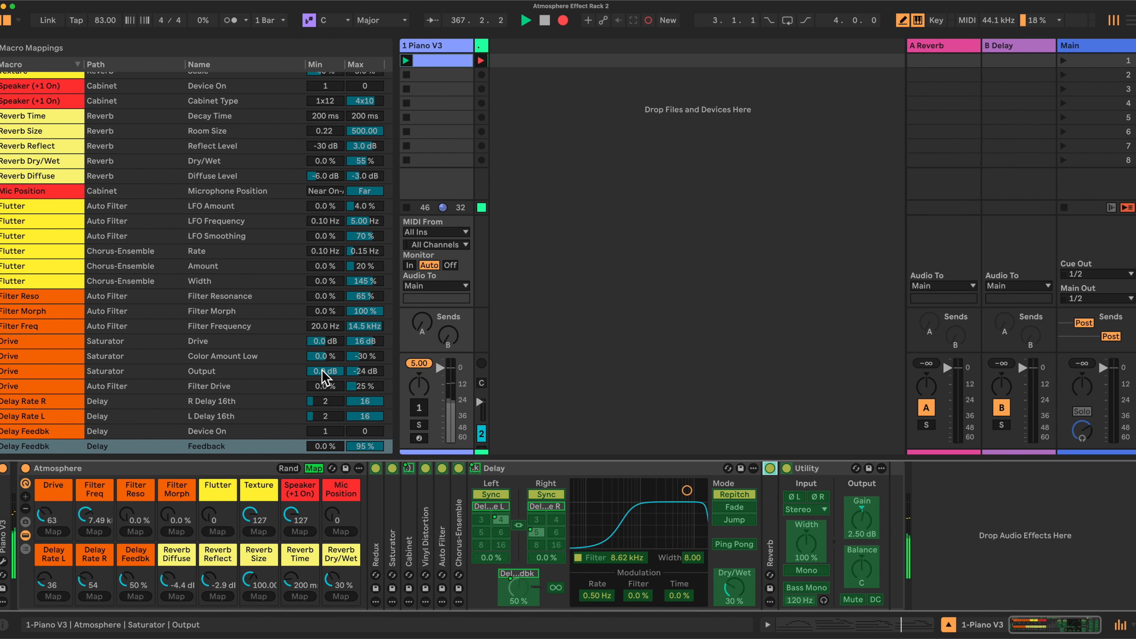
Set the maximum of the Auto Filter's Filter Frequency mapping to 14.5 kHz and leave macro mapping mode.
click(362, 327)
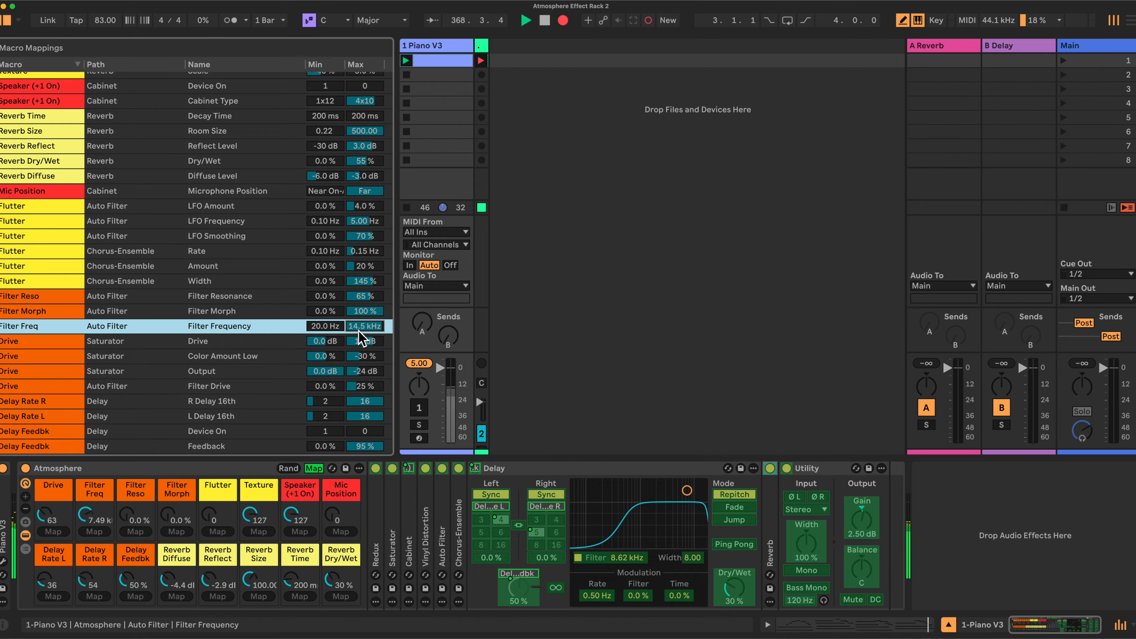
text(14)
key(Return)
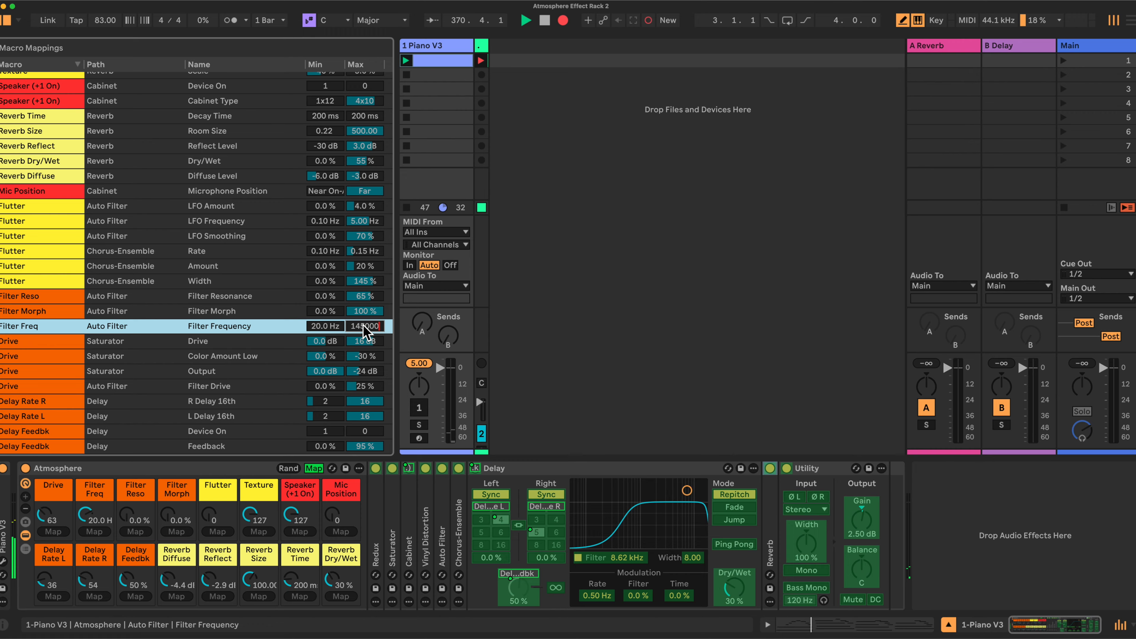
key(BackSpace)
key(Return)
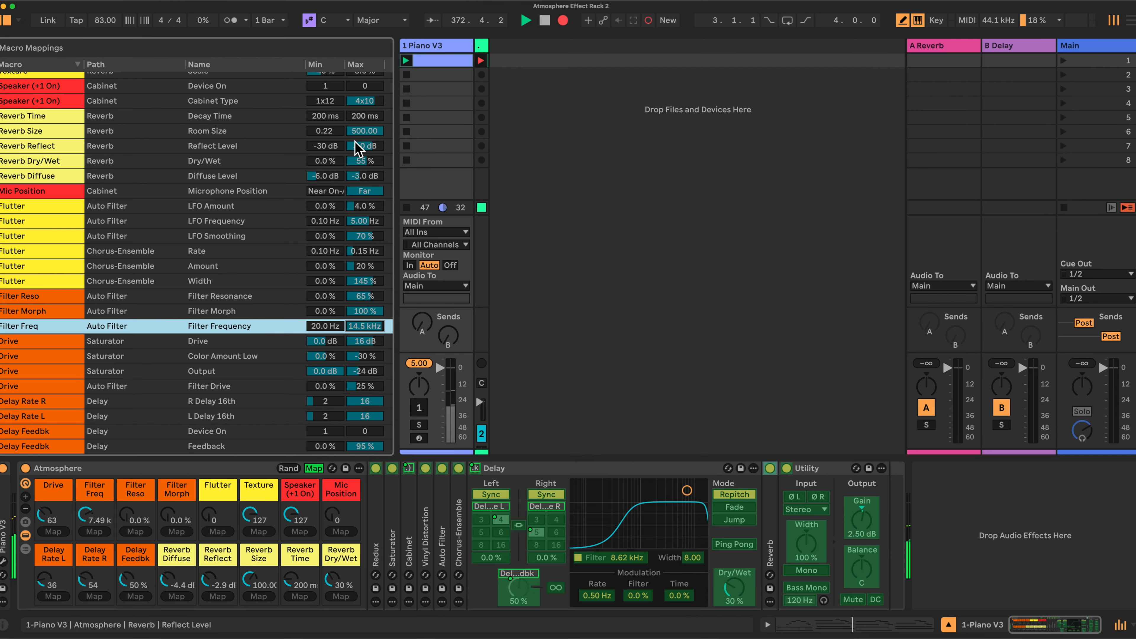
scroll(357, 153, up, 5)
scroll(356, 154, down, 5)
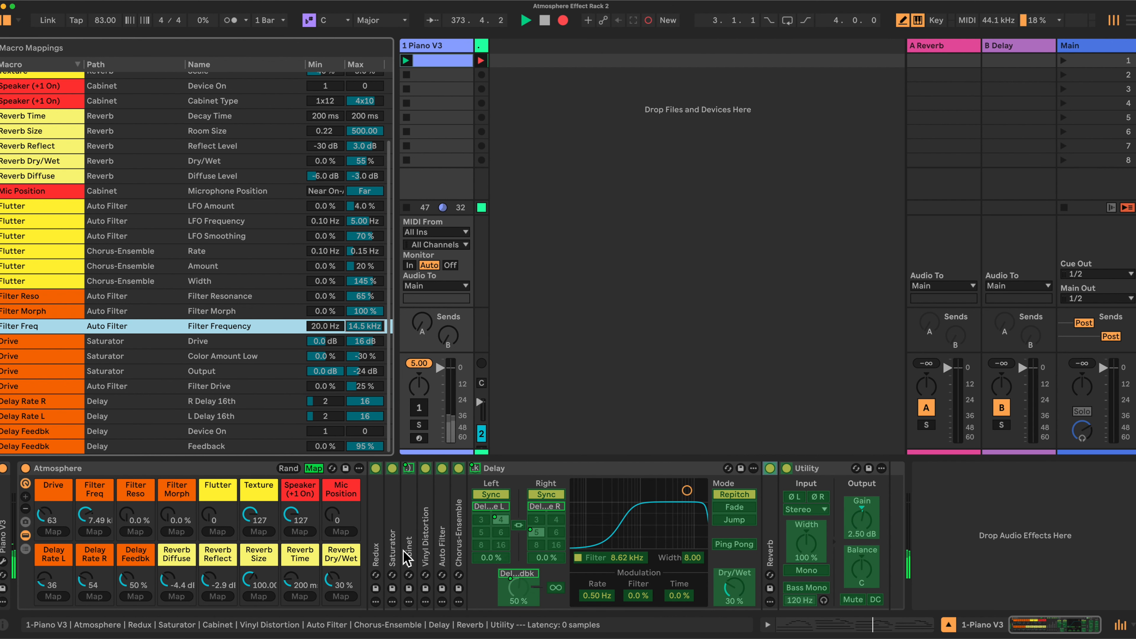
click(314, 469)
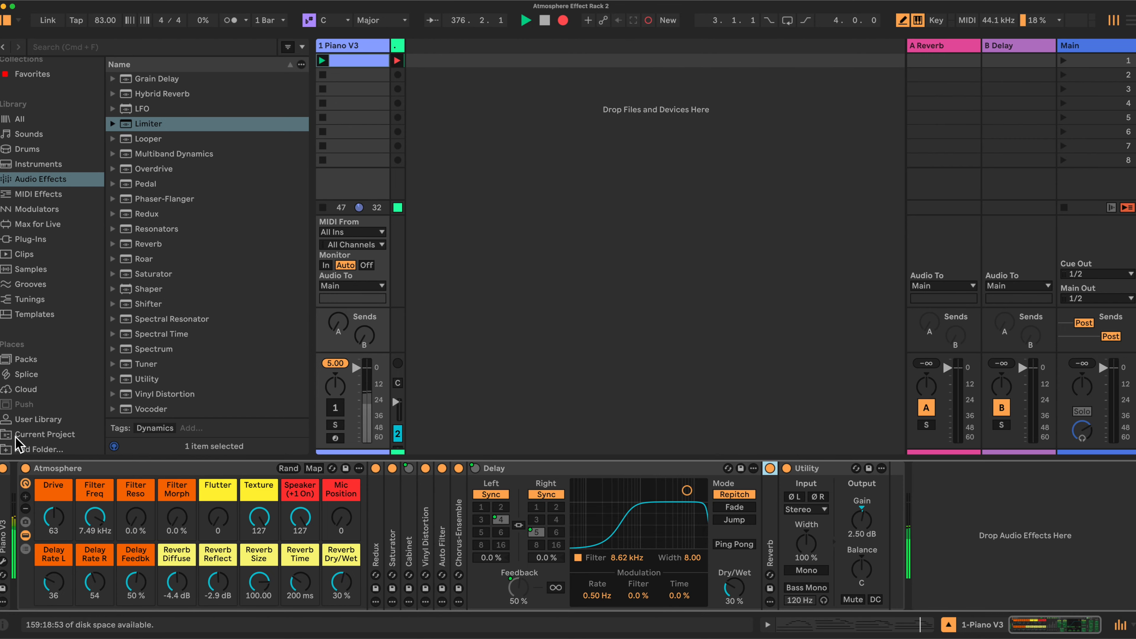
Look through the Audio Effect Rack presets in the User Library, collapse that folder and return to the Audio Effects category.
click(26, 419)
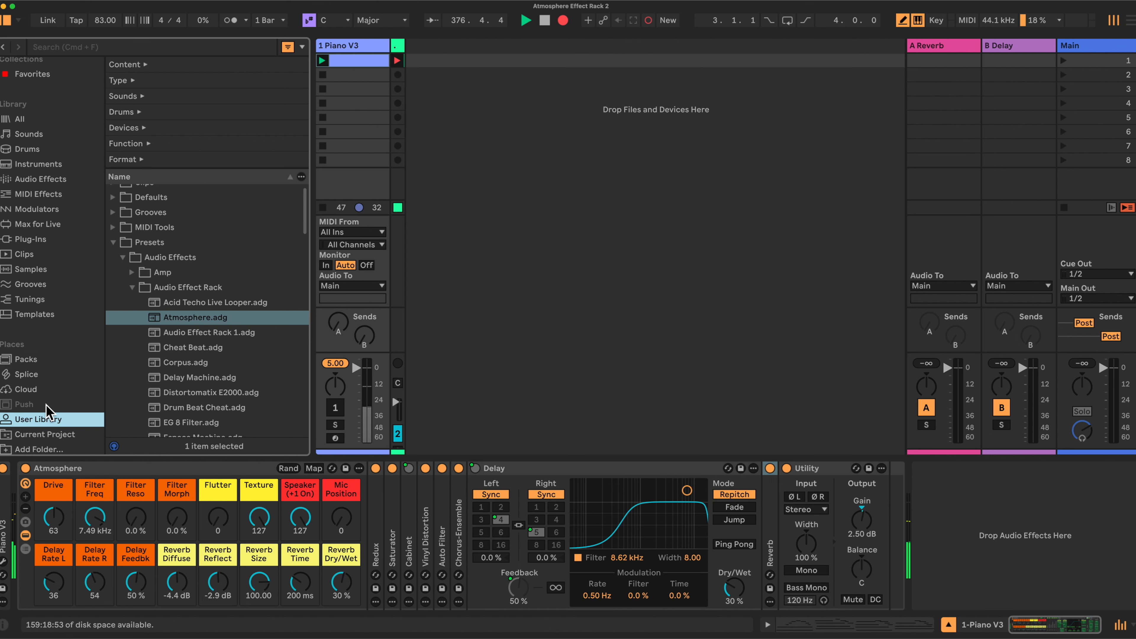
click(153, 257)
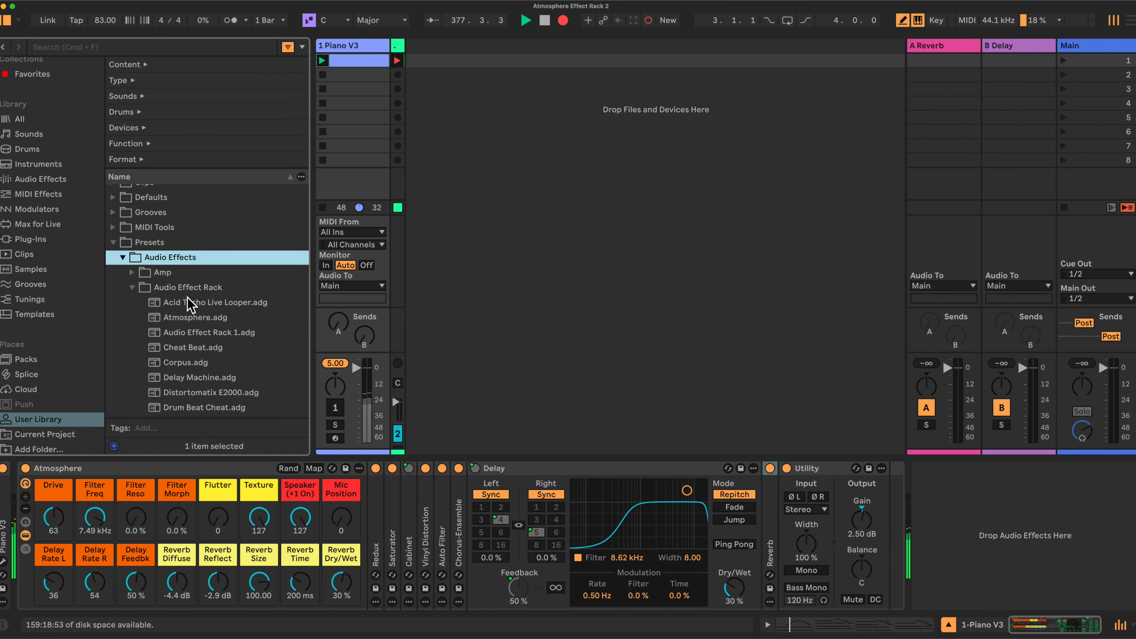
click(184, 289)
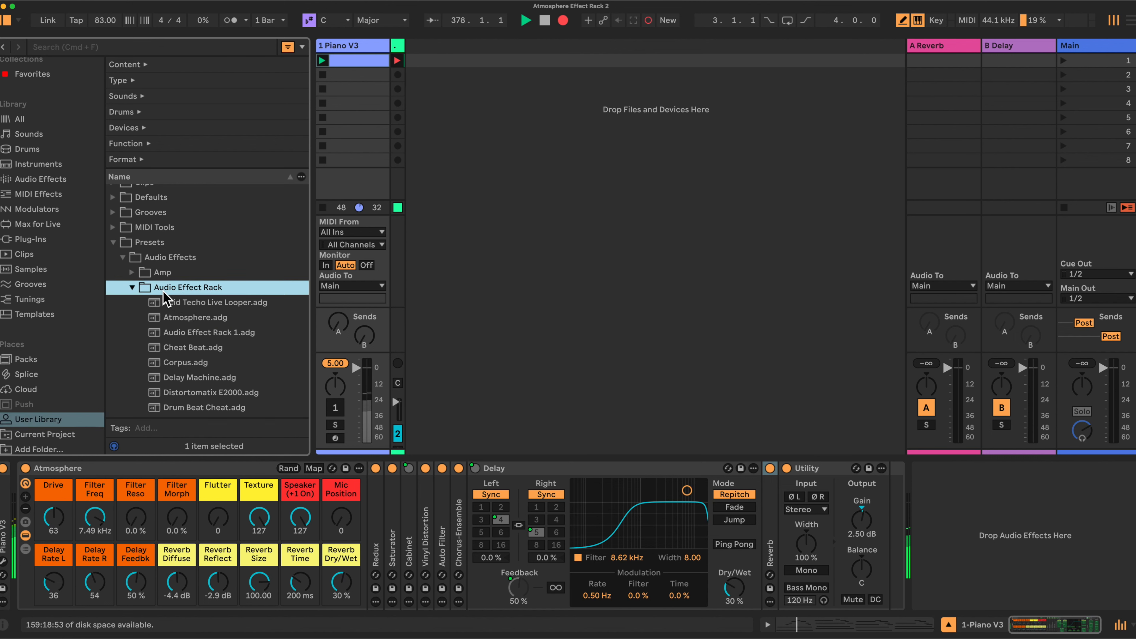
click(132, 287)
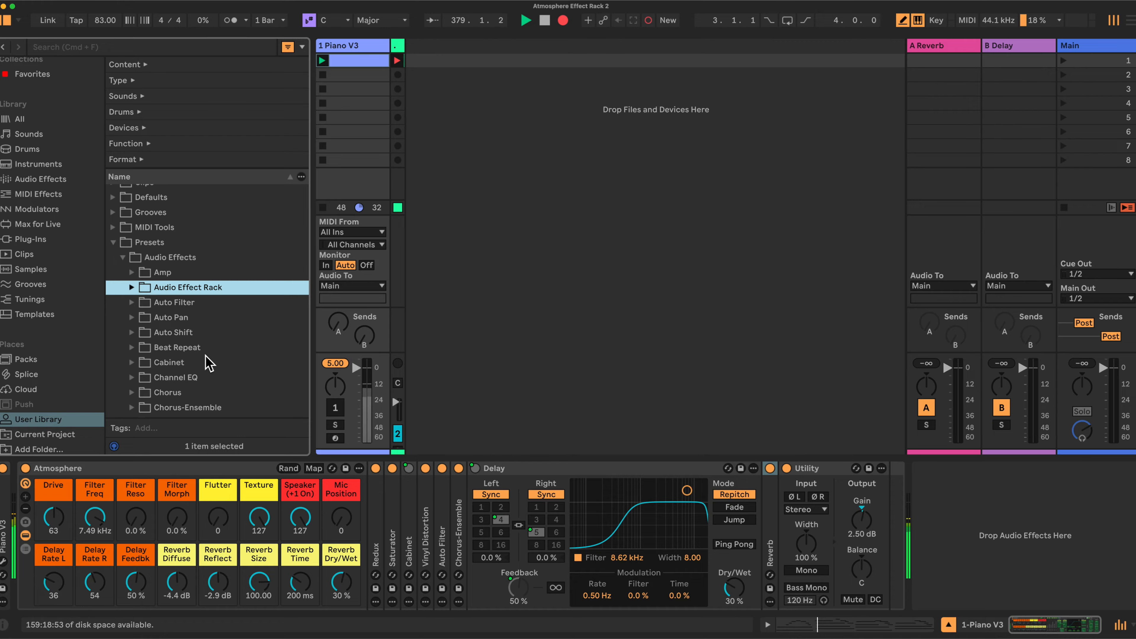
click(28, 179)
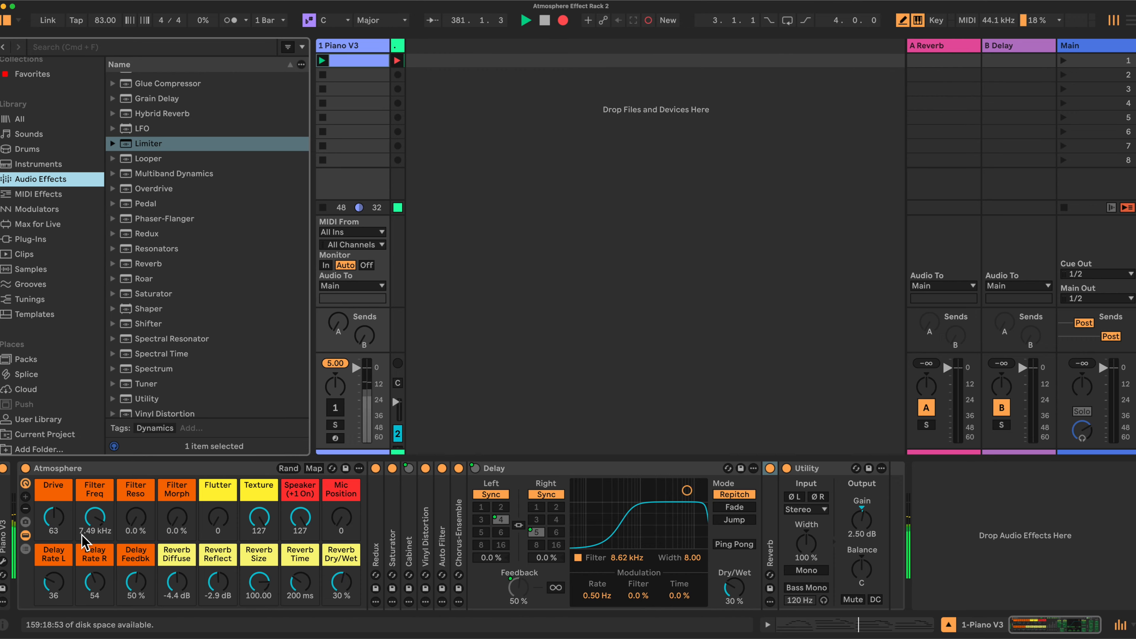
Recall the BASE variation from the Atmosphere rack's macro variations and reactivate the piano track.
click(26, 522)
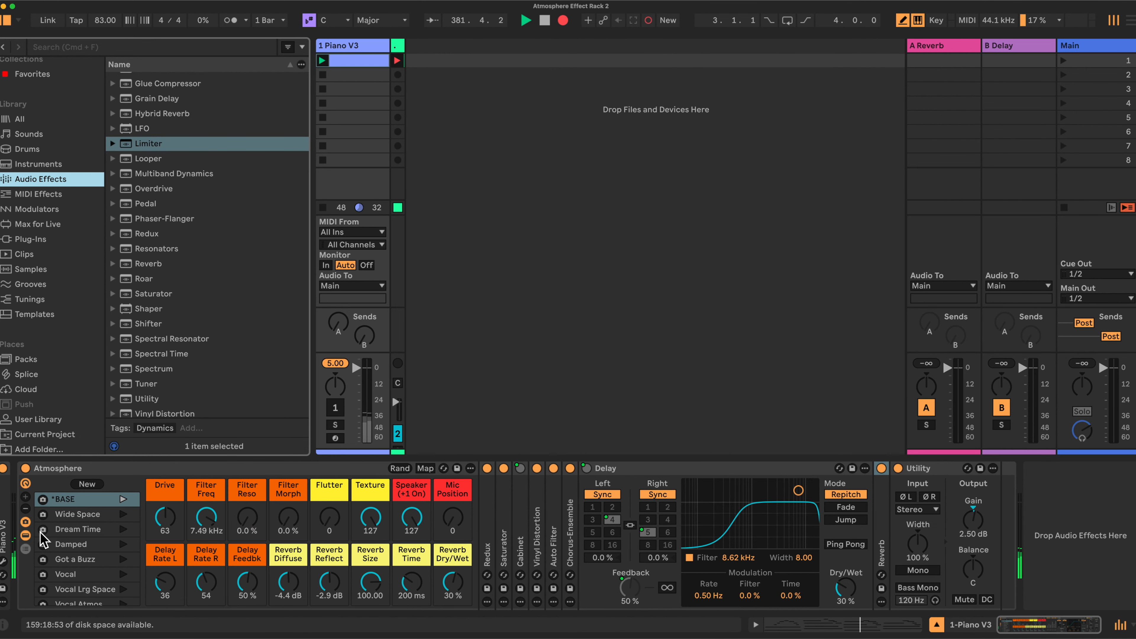
click(69, 501)
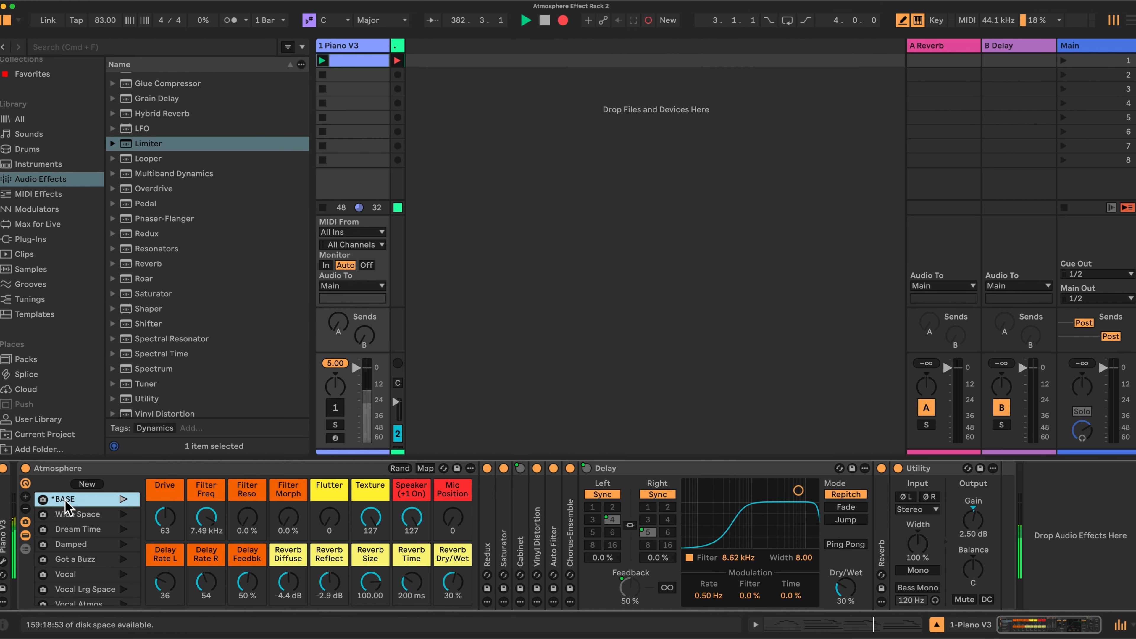
click(336, 408)
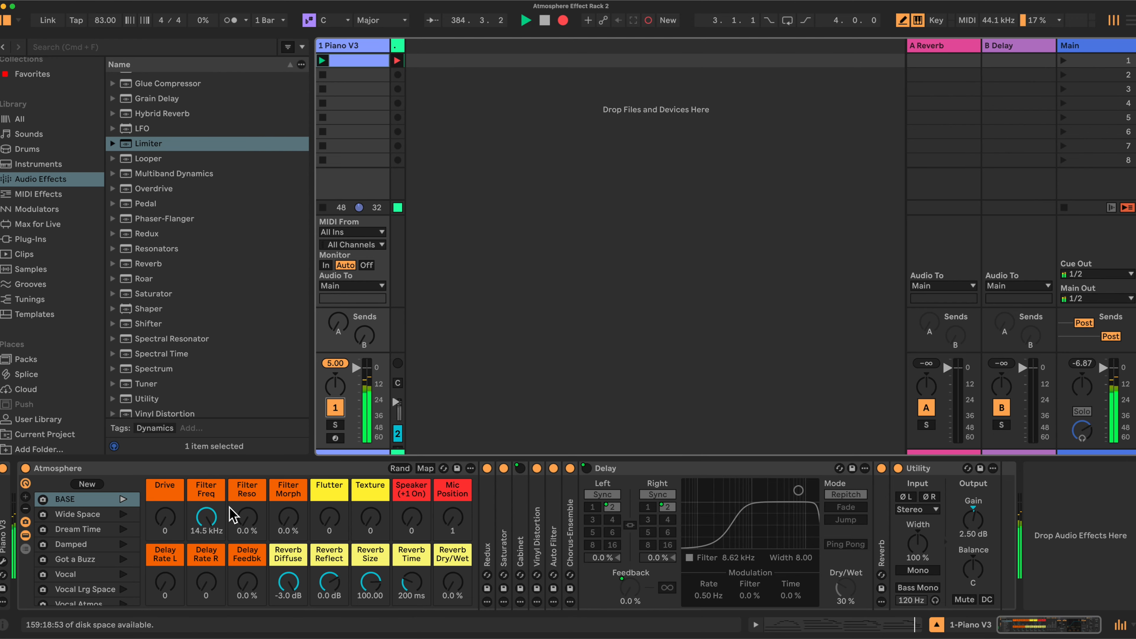
Try Filter Freq 5.14 kHz, Filter Reso 36%, Drive 72, Flutter 110, Texture 113 and Delay Rate L 20 on the BASE variation.
drag(215, 519, 230, 498)
drag(165, 519, 165, 494)
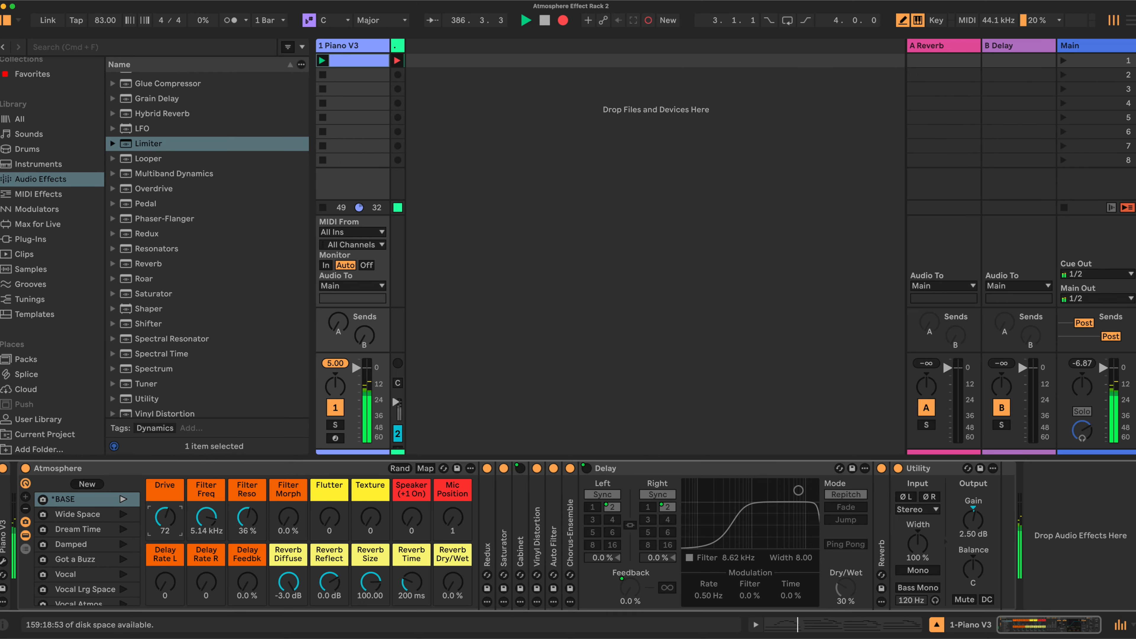
mouse_move(371, 520)
mouse_down()
mouse_move(371, 499)
mouse_move(335, 514)
mouse_move(335, 493)
mouse_move(330, 512)
mouse_move(366, 520)
mouse_up()
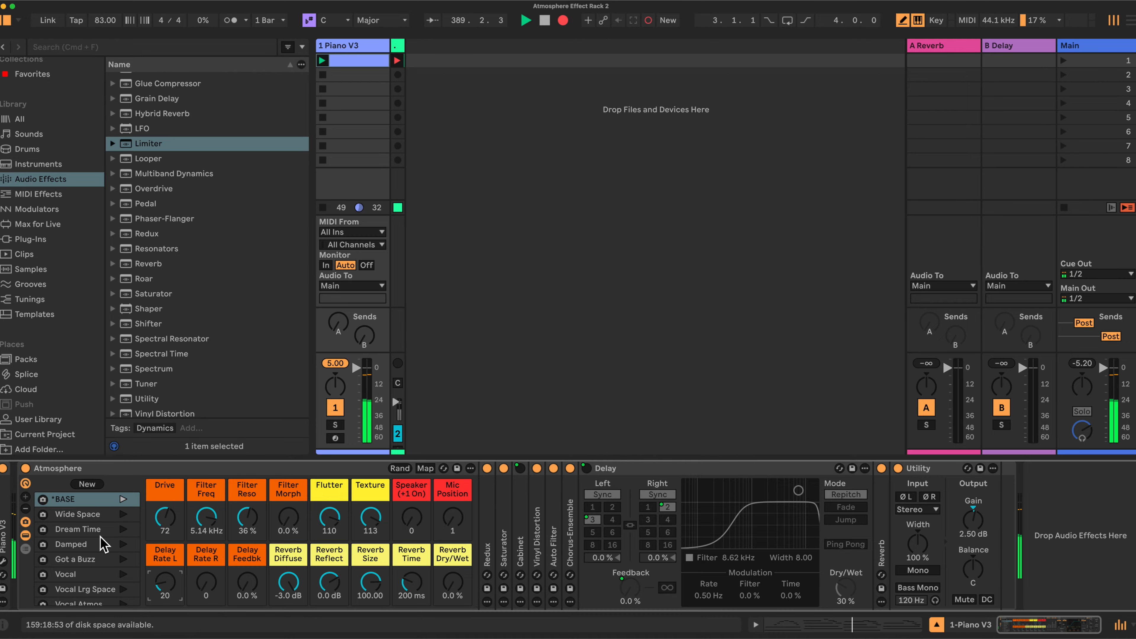
Audition the Wide Space macro variation and switch the rack to Dream Time.
click(83, 517)
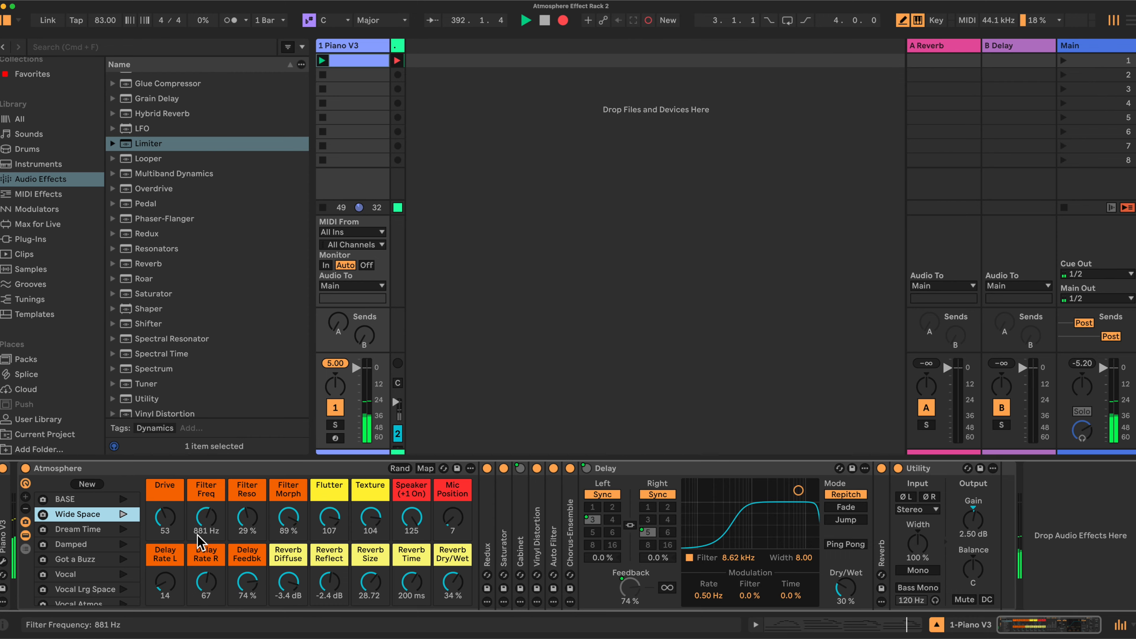
click(89, 529)
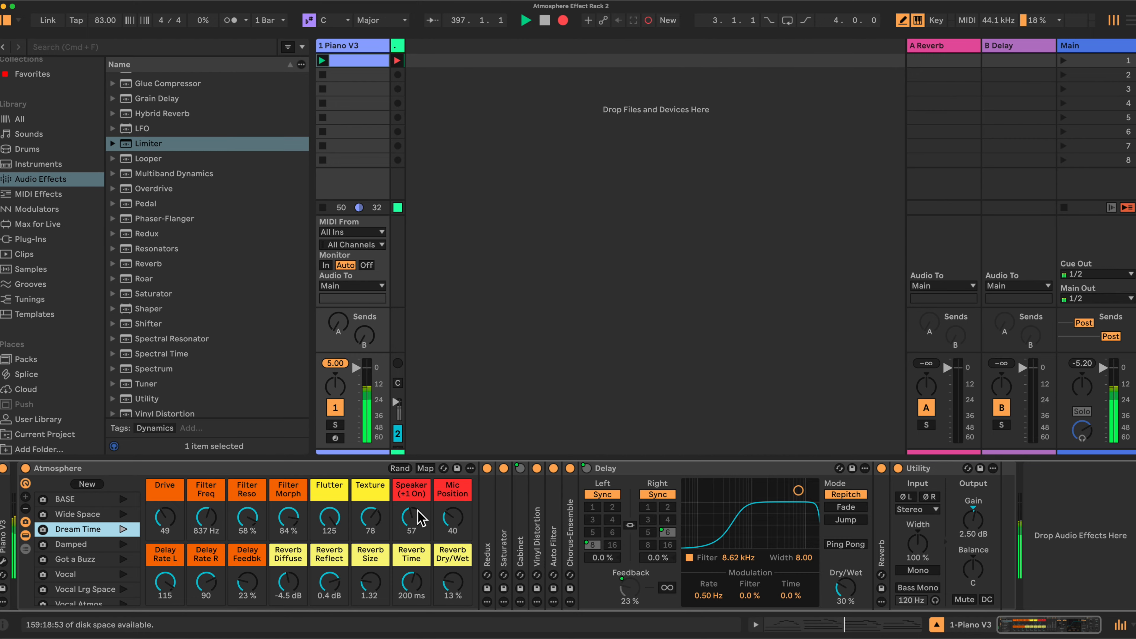
Adjust the Dream Time macros to Filter Freq 2.91 kHz, Filter Reso 40%, Filter Morph 35%, Texture 105 and Reverb Dry/Wet 22%.
drag(215, 525, 247, 523)
drag(371, 518, 370, 513)
click(452, 582)
drag(452, 580, 453, 577)
drag(204, 522, 204, 513)
drag(287, 521, 287, 532)
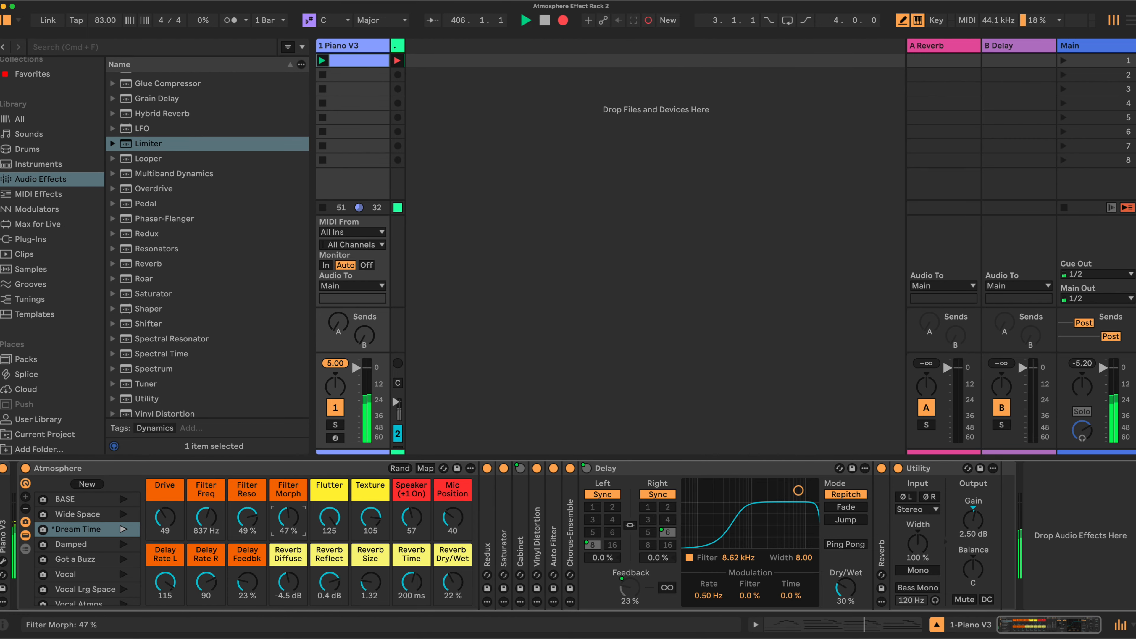
drag(206, 517, 206, 505)
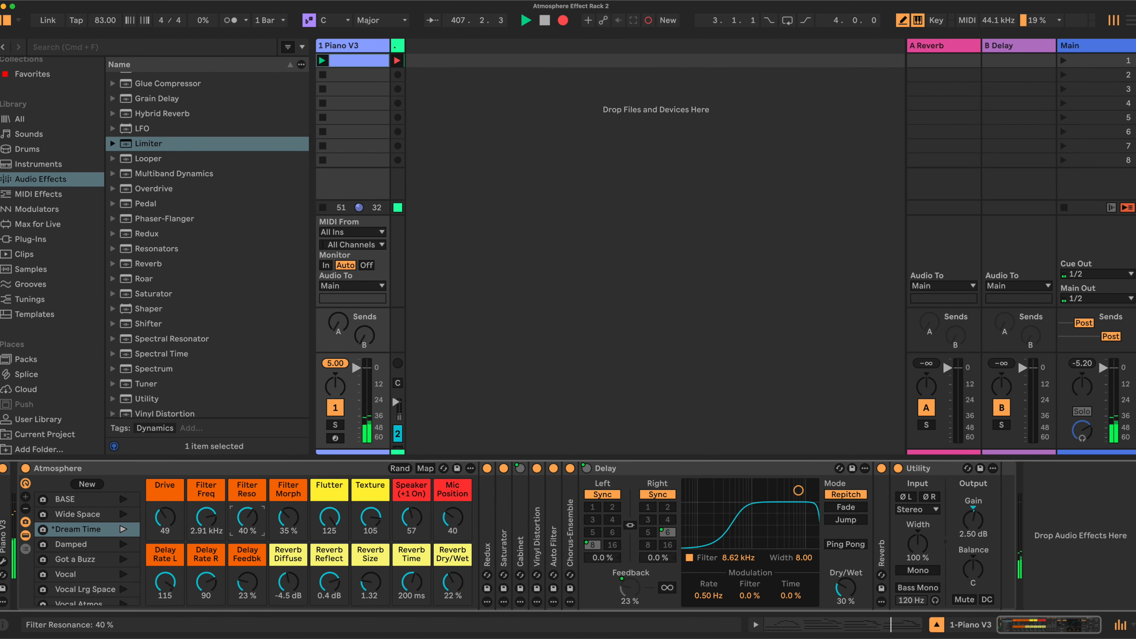